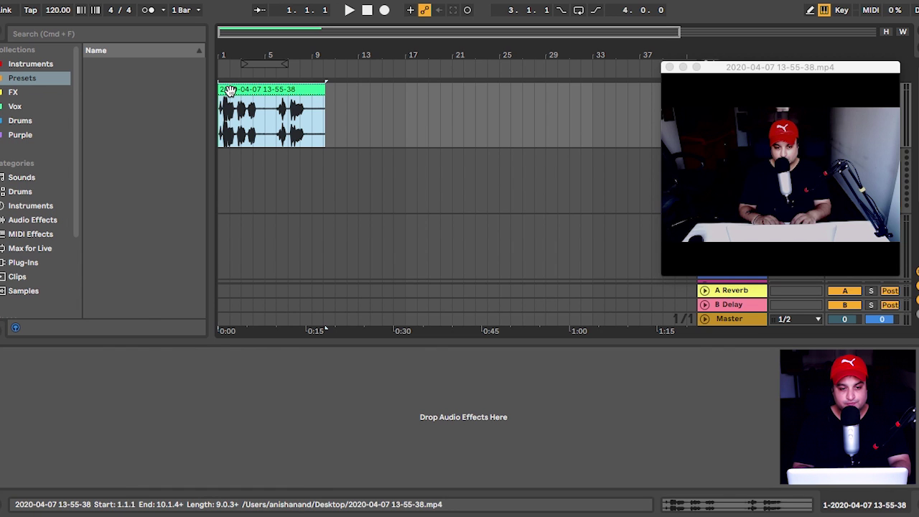
Step: Play the arrangement through, stop it, and return the playhead to the start
{"action": "key", "text": "space"}
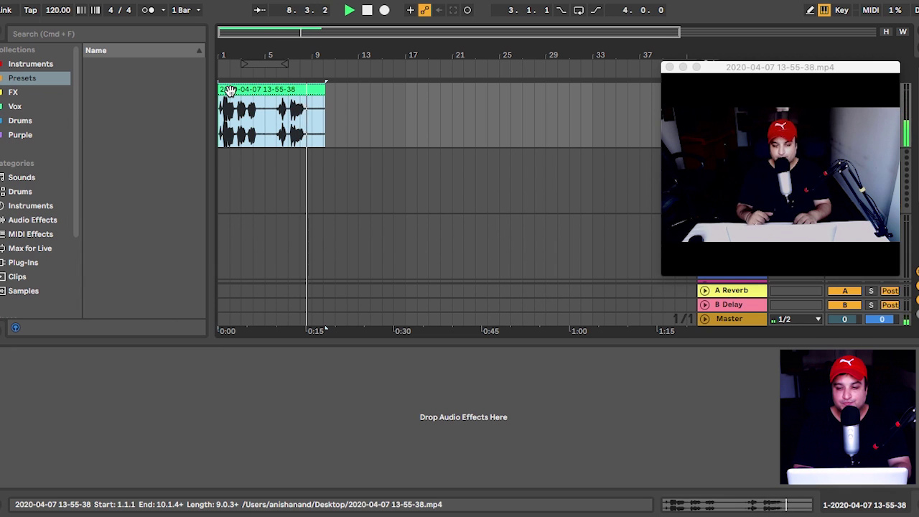
{"action": "key", "text": "space"}
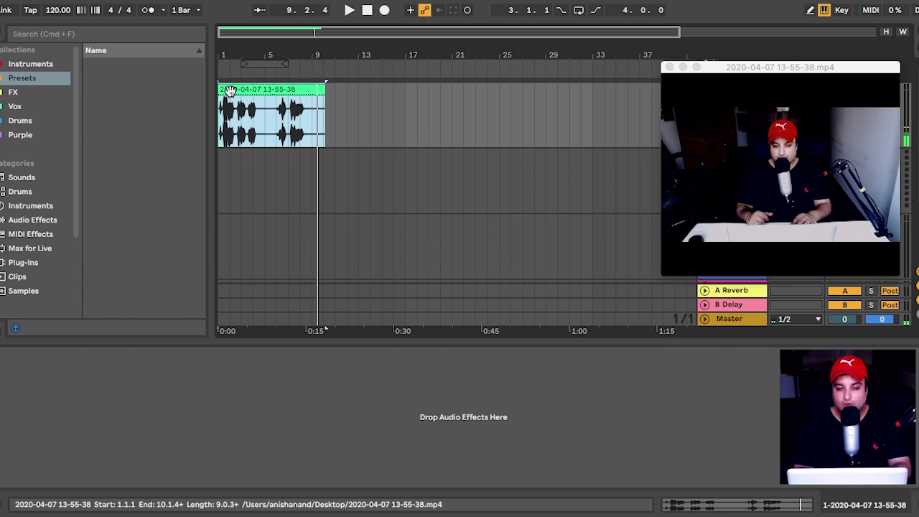
{"action": "left_click", "coordinate": [218, 75]}
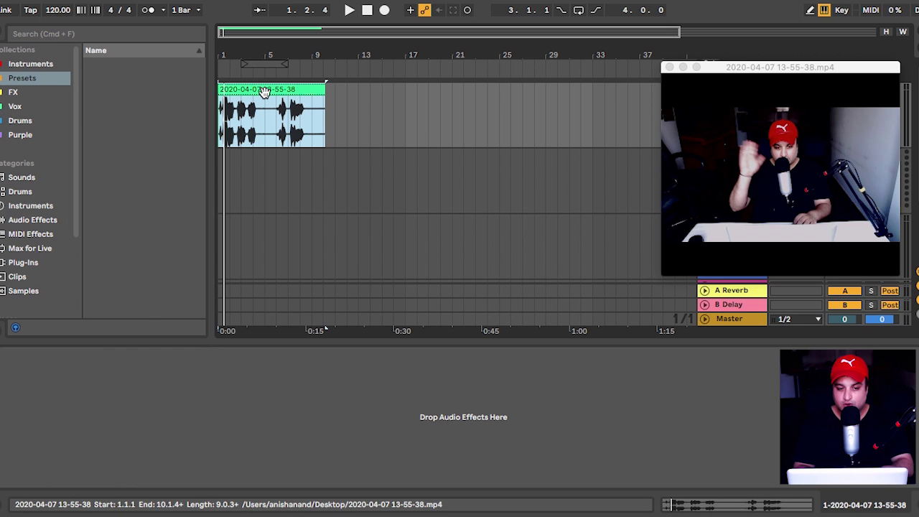
Step: Open the video clip in Clip View and send its sample to the external editor
{"action": "left_click", "coordinate": [406, 114]}
{"action": "left_click", "coordinate": [282, 92]}
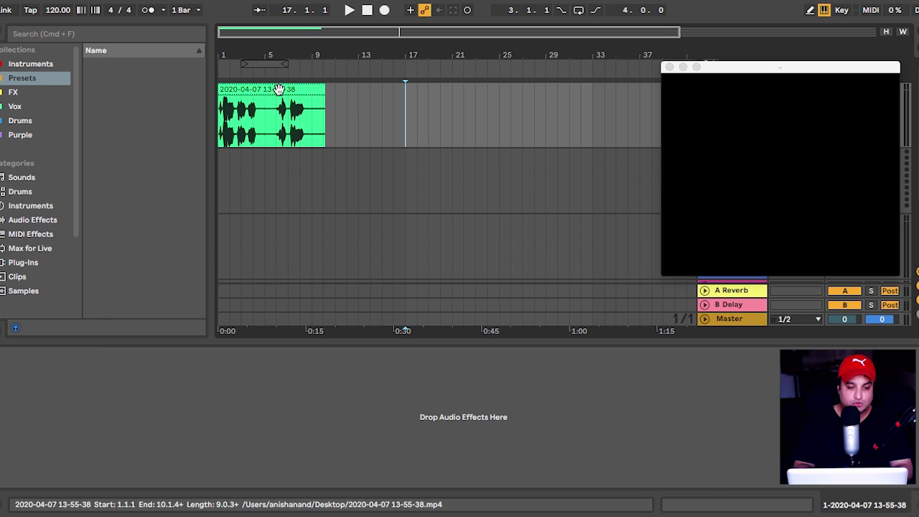
{"action": "double_click", "coordinate": [277, 90]}
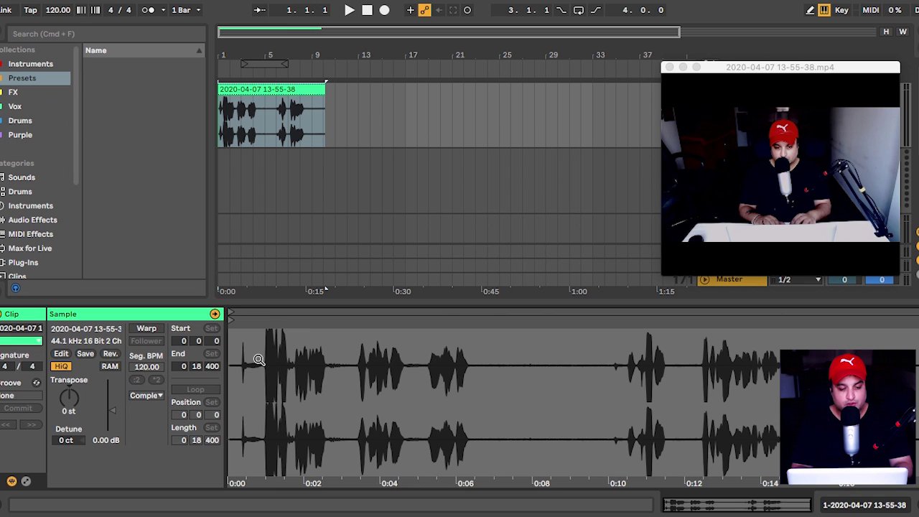
{"action": "left_click", "coordinate": [60, 356]}
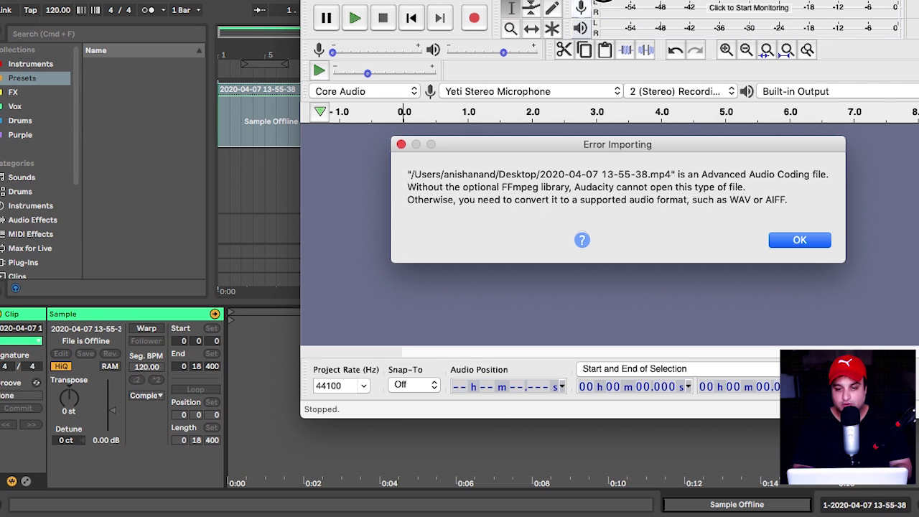
Step: Reposition the Audacity window, dismiss the FFmpeg import error, and close Audacity
{"action": "left_click_drag", "start_coordinate": [603, 1], "coordinate": [457, 24]}
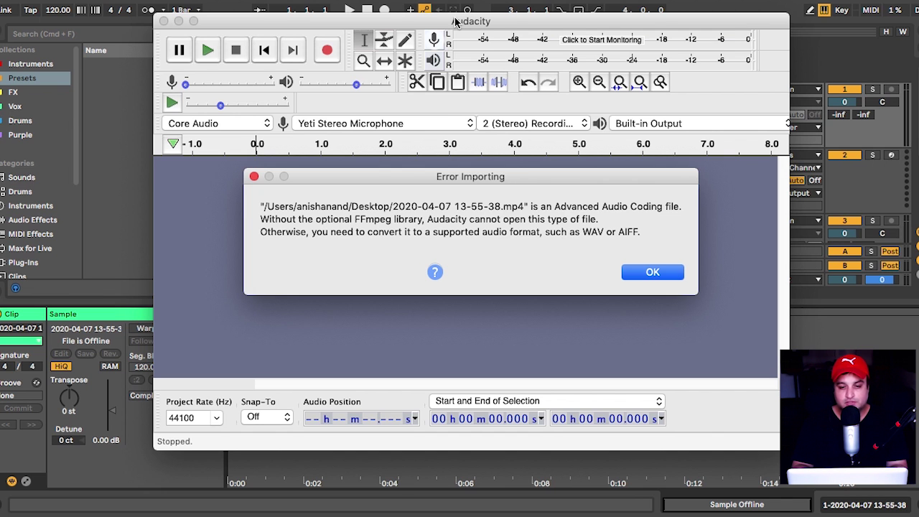
{"action": "left_click_drag", "start_coordinate": [456, 22], "coordinate": [514, 31]}
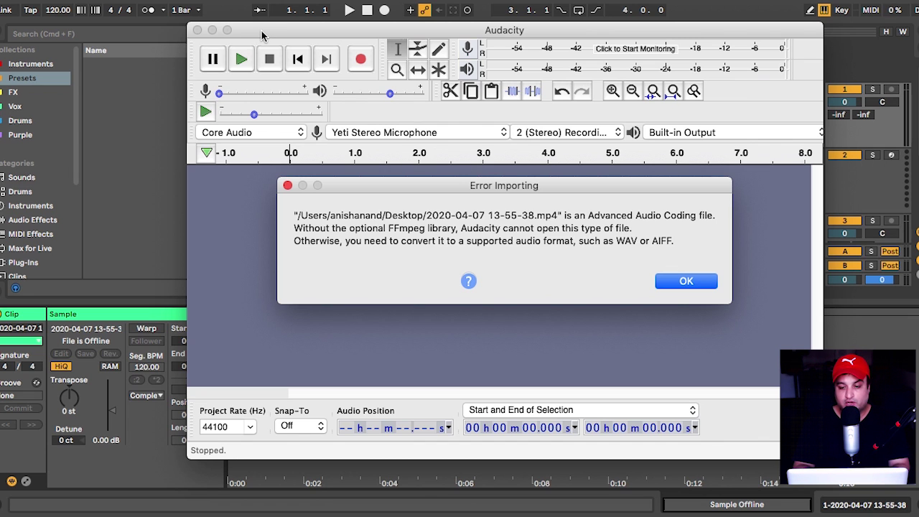
{"action": "left_click", "coordinate": [692, 283]}
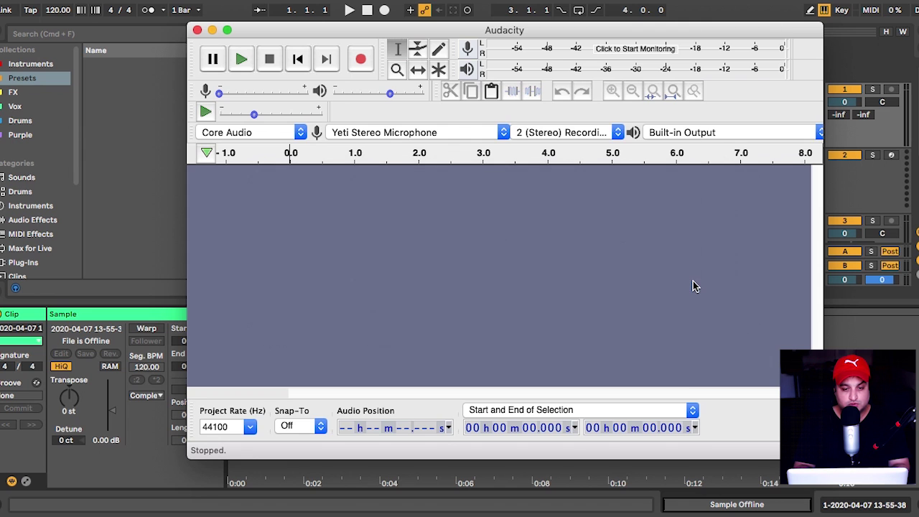
{"action": "left_click", "coordinate": [197, 30]}
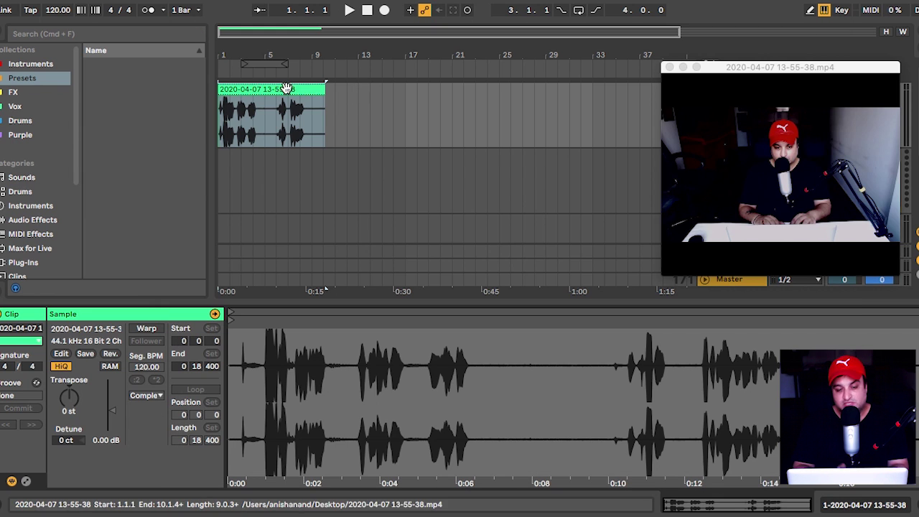
Step: Select the video clip and open Export Audio/Video for a 16-bit, 44100 Hz WAV Master render
{"action": "left_click", "coordinate": [276, 89]}
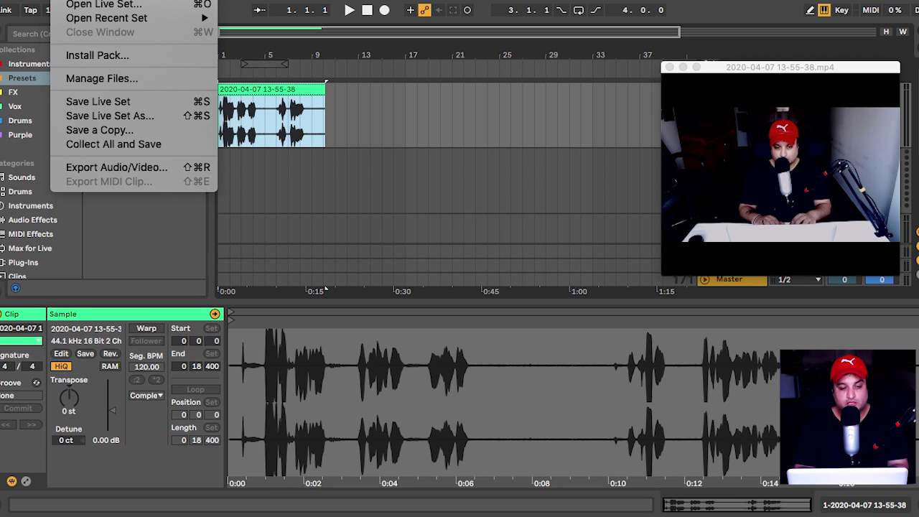
{"action": "left_click", "coordinate": [104, 168]}
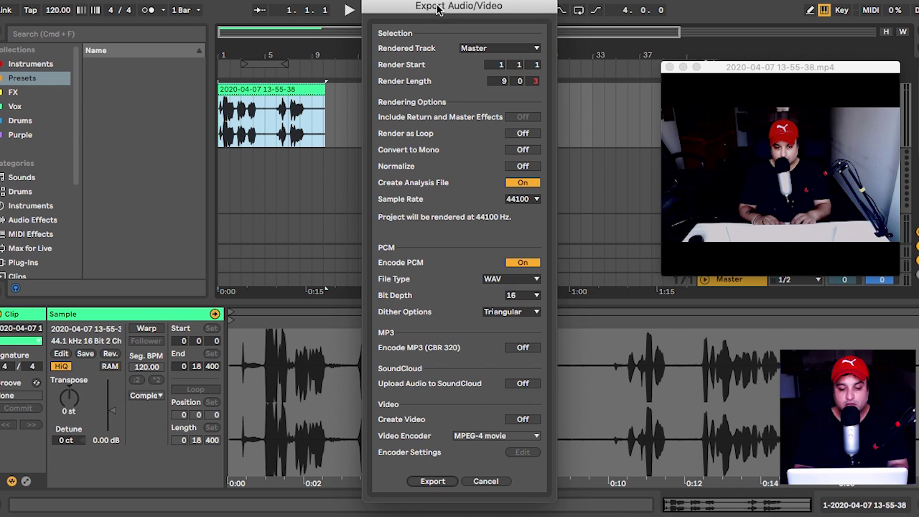
Step: Export the rendered Master to the Desktop as Noise Test.wav
{"action": "left_click", "coordinate": [434, 482]}
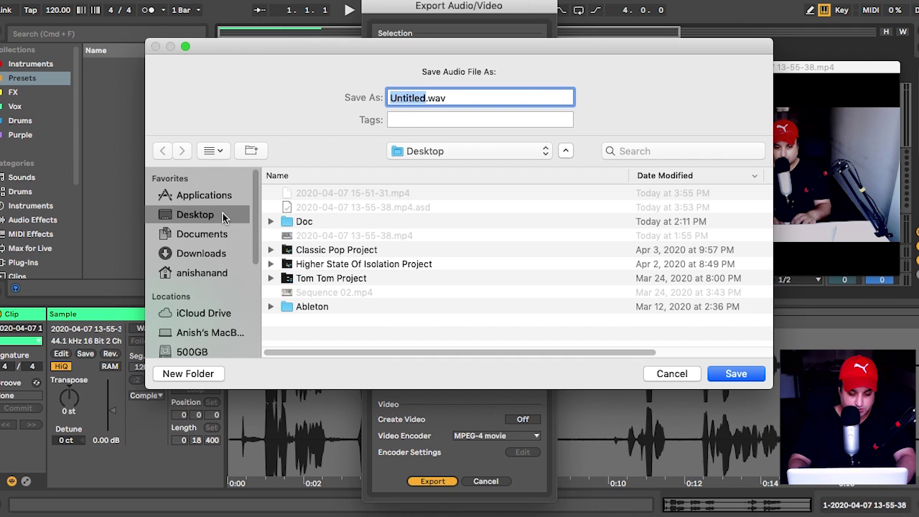
{"action": "type", "text": "Noise Test"}
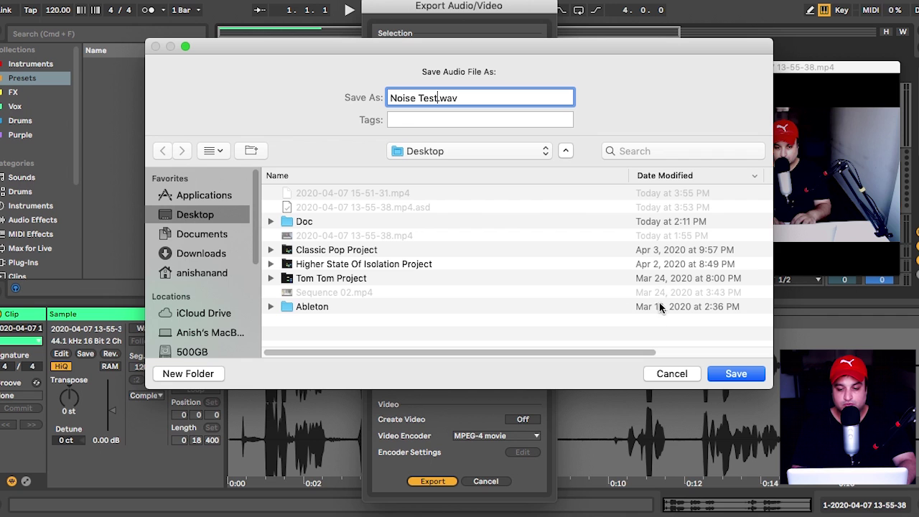
{"action": "left_click", "coordinate": [740, 375]}
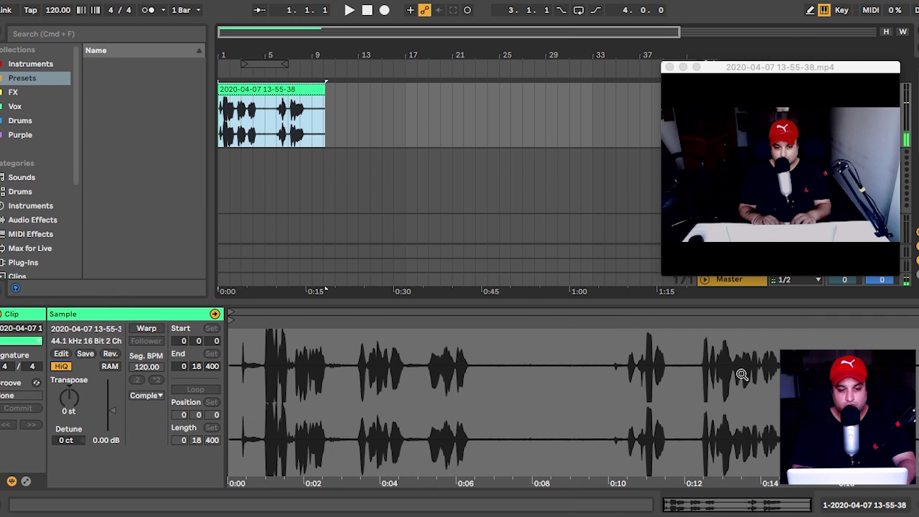
Step: Delete the video clip and drag Noise Test.wav from the Desktop onto track 1
{"action": "left_click", "coordinate": [275, 100]}
{"action": "left_click", "coordinate": [274, 91]}
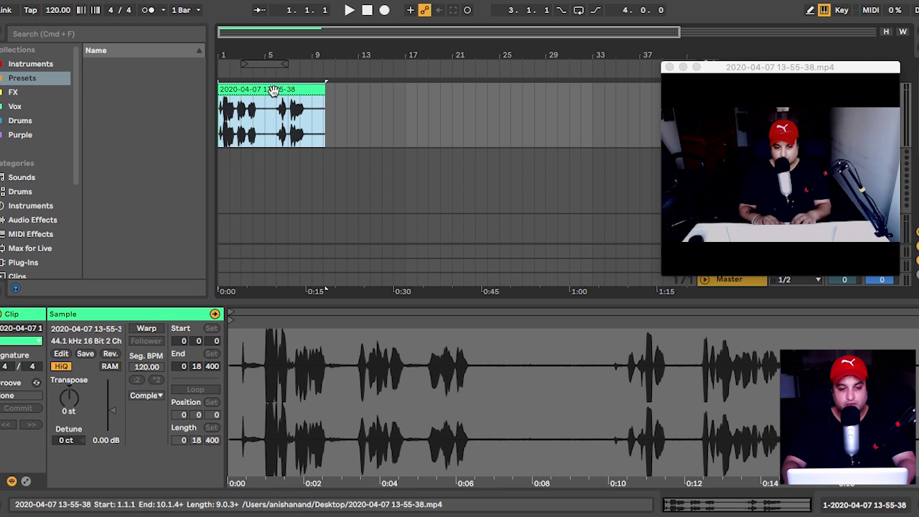
{"action": "key", "text": "BackSpace"}
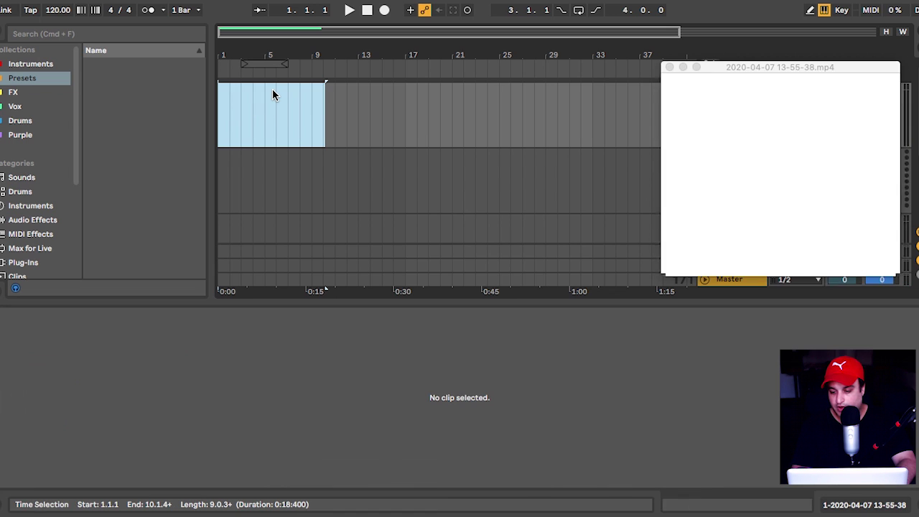
{"action": "key", "text": "super+h"}
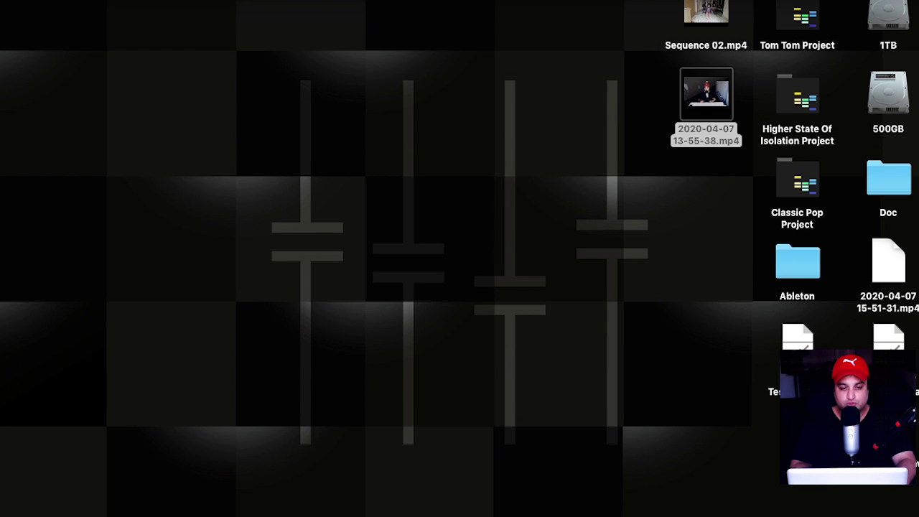
{"action": "left_click_drag", "start_coordinate": [797, 338], "coordinate": [221, 84]}
{"action": "key", "text": "super+Tab"}
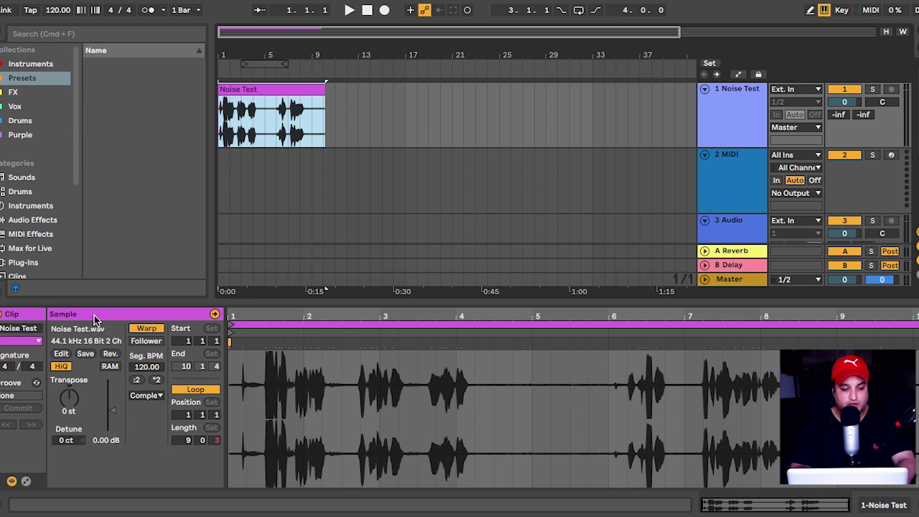
Step: Open the Noise Test sample in Audacity and try selecting the quiet gaps between phrases
{"action": "left_click", "coordinate": [61, 354]}
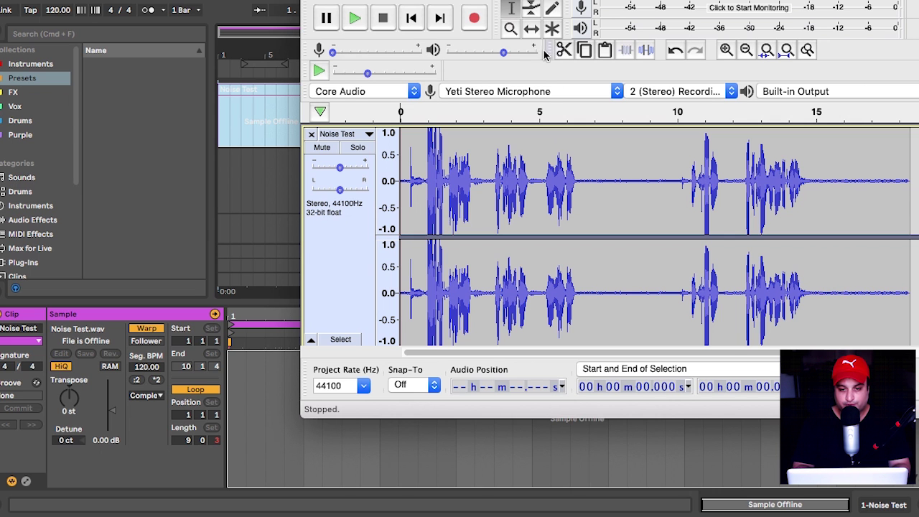
{"action": "left_click_drag", "start_coordinate": [509, 2], "coordinate": [344, 2]}
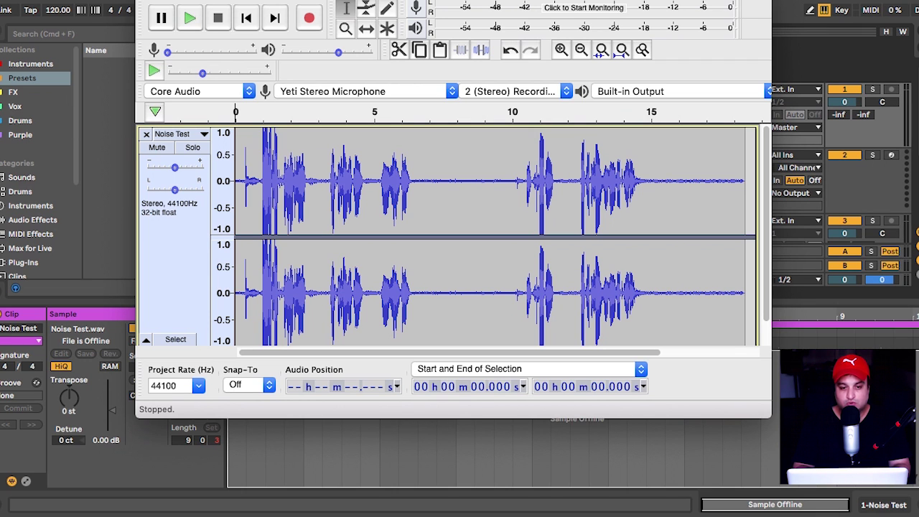
{"action": "left_click", "coordinate": [416, 164]}
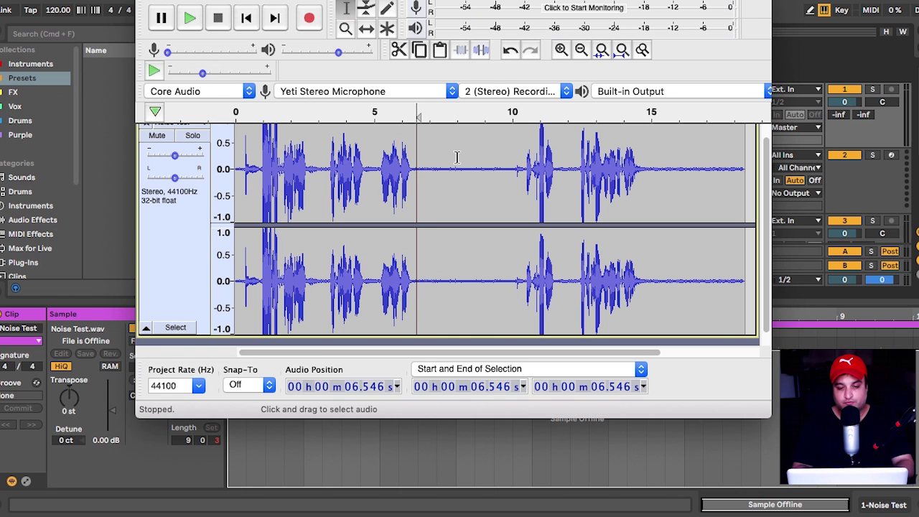
{"action": "left_click", "coordinate": [411, 163]}
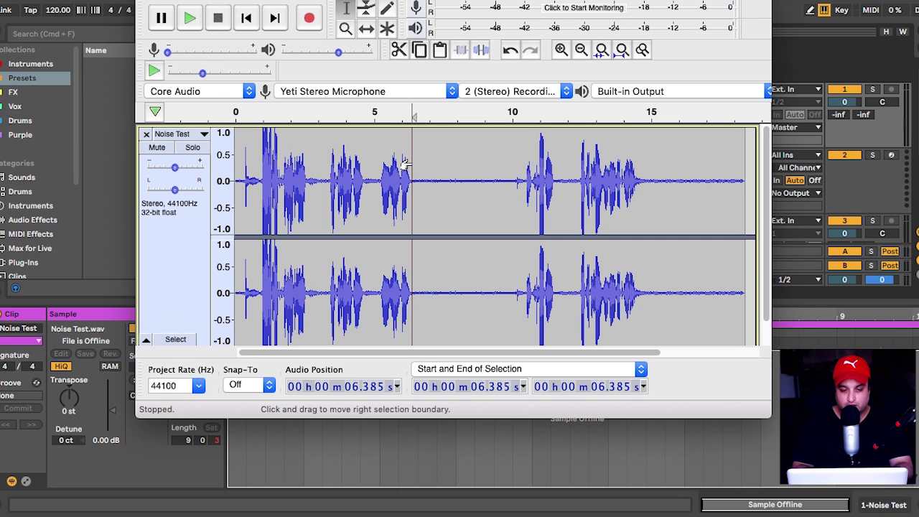
{"action": "left_click_drag", "start_coordinate": [407, 165], "coordinate": [508, 179]}
{"action": "left_click", "coordinate": [631, 165]}
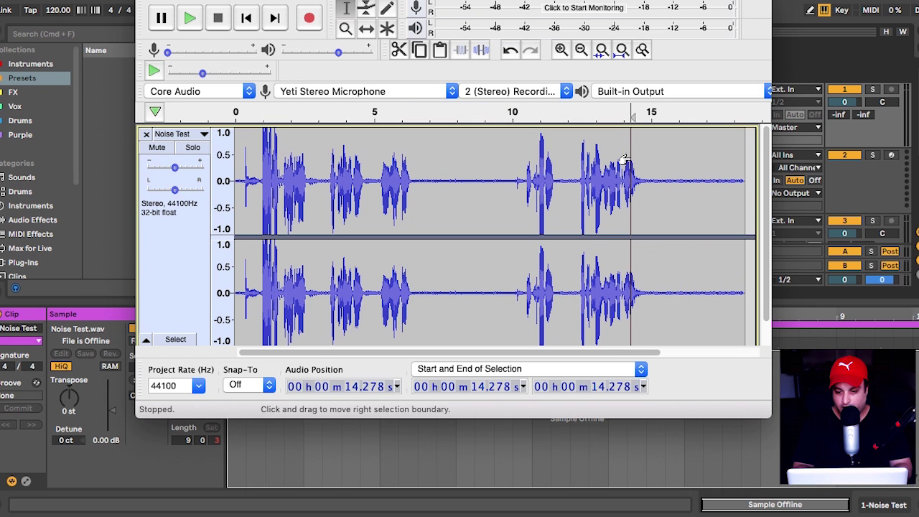
{"action": "left_click_drag", "start_coordinate": [644, 168], "coordinate": [734, 176]}
Step: Play from 6.385 s and from about 14.8 s to locate where the speech ends
{"action": "left_click", "coordinate": [412, 159]}
{"action": "key", "text": "space"}
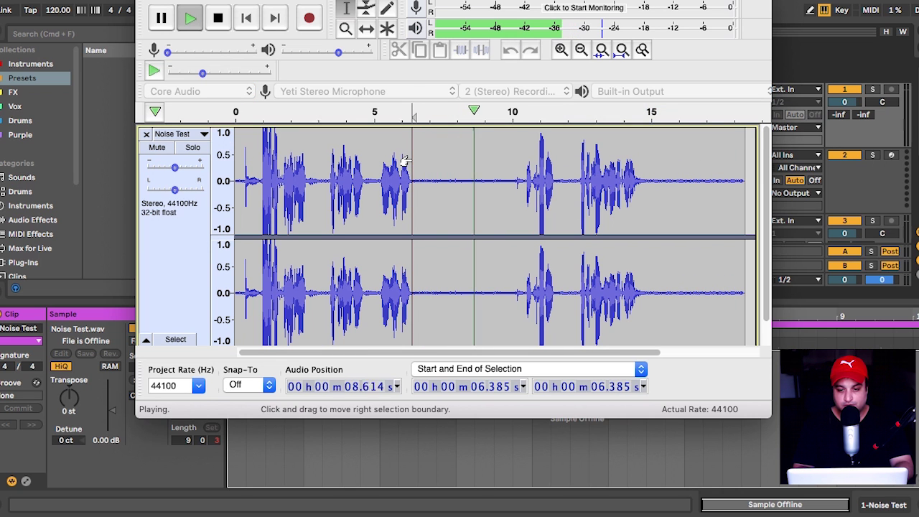
{"action": "key", "text": "space"}
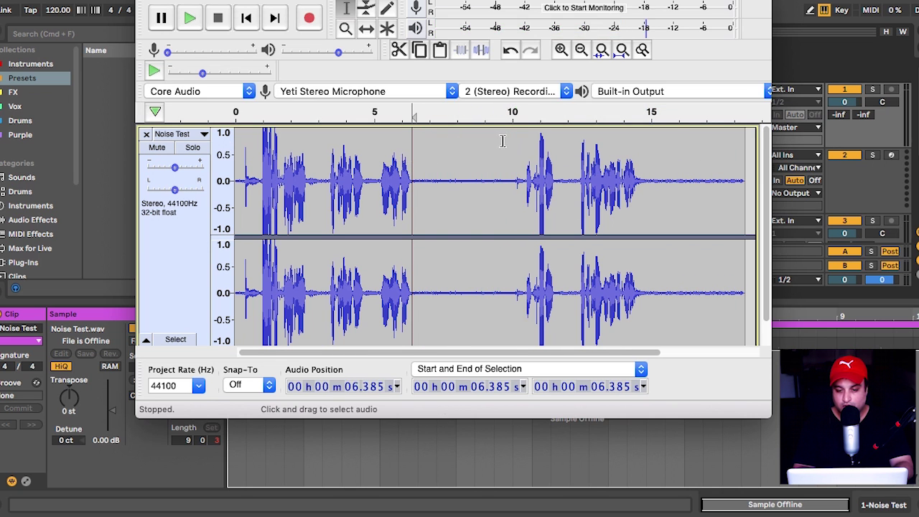
{"action": "left_click", "coordinate": [646, 183]}
{"action": "key", "text": "space"}
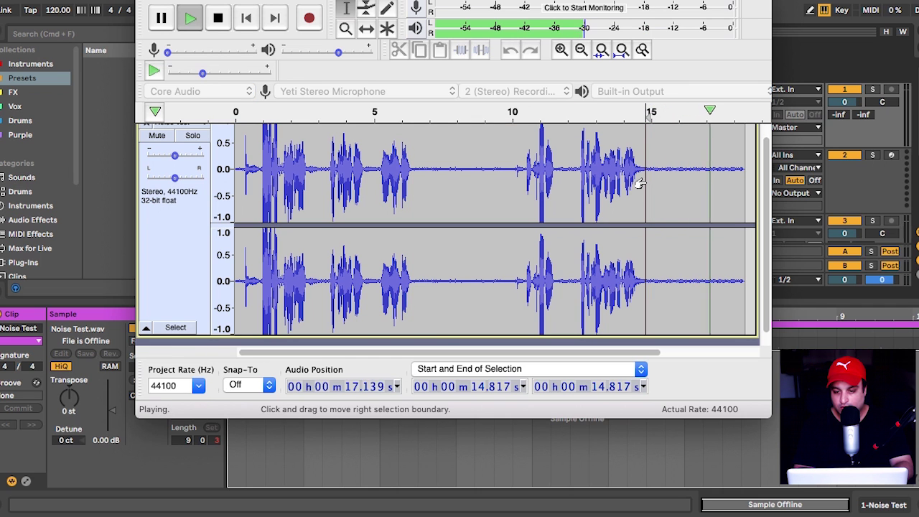
{"action": "key", "text": "space"}
{"action": "left_click", "coordinate": [641, 184]}
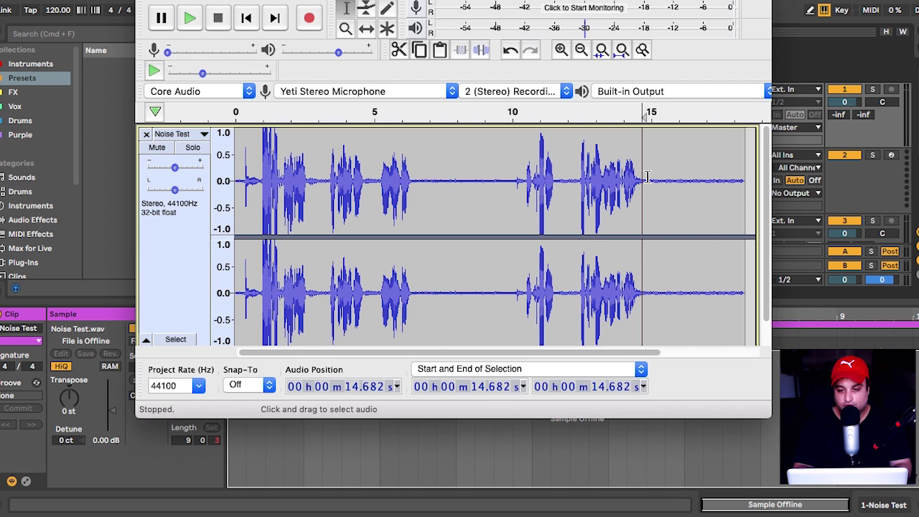
Step: Select the noise-only tail from 14.871 s to 18.400 s and show the Effect menu
{"action": "left_click_drag", "start_coordinate": [647, 177], "coordinate": [740, 174]}
{"action": "scroll", "coordinate": [739, 175], "scroll_direction": "down", "scroll_amount": 1}
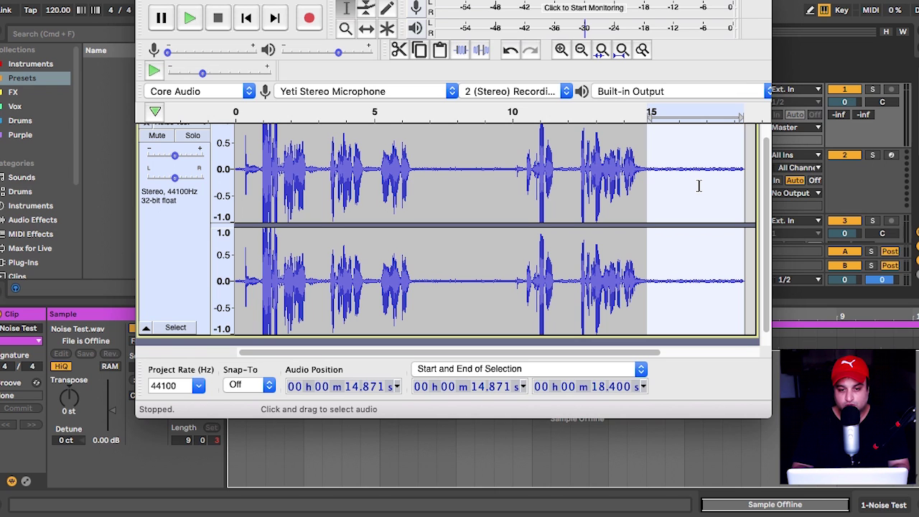
{"action": "left_click", "coordinate": [416, 2]}
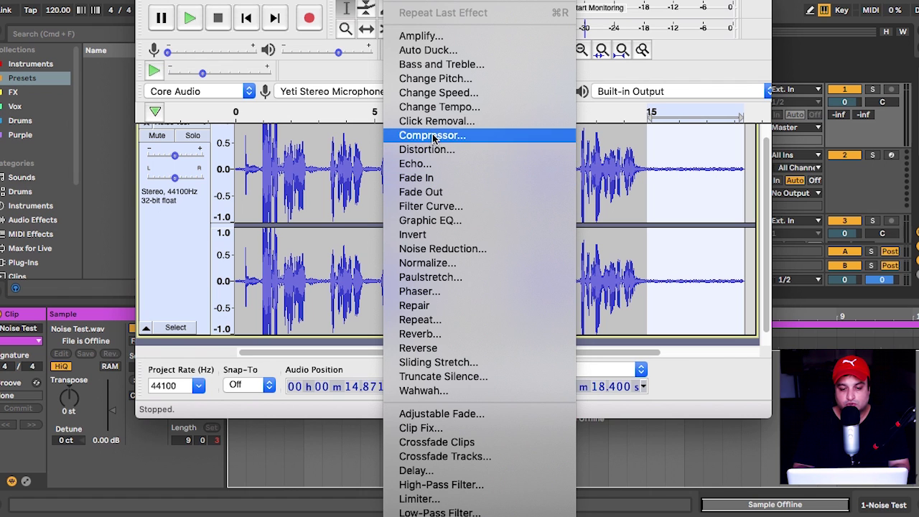
Step: Use Noise Reduction's Get Noise Profile on the selected 14.871–18.400 s tail
{"action": "left_click", "coordinate": [461, 250]}
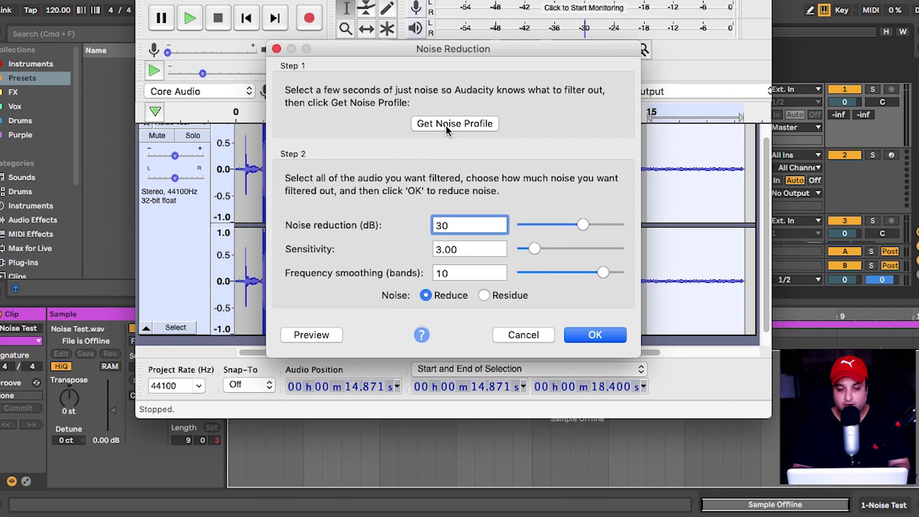
{"action": "left_click", "coordinate": [445, 124]}
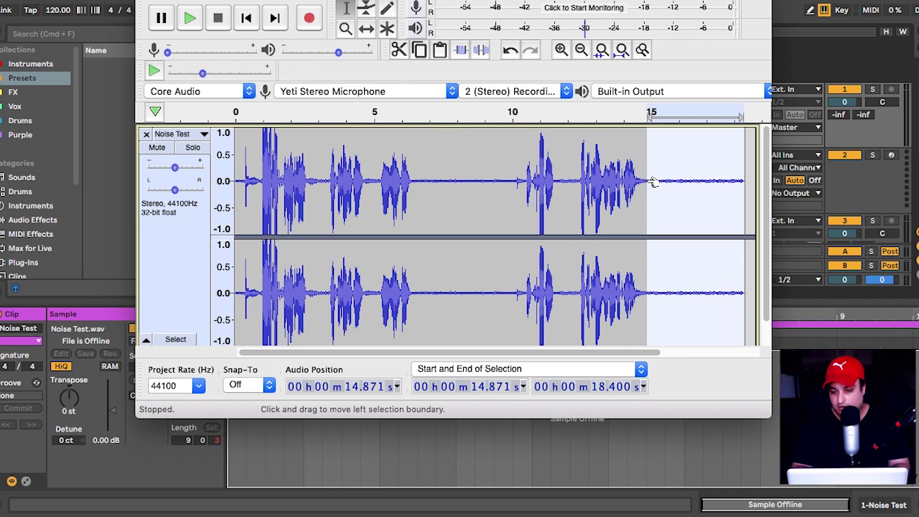
{"action": "scroll", "coordinate": [651, 179], "scroll_direction": "down", "scroll_amount": 1}
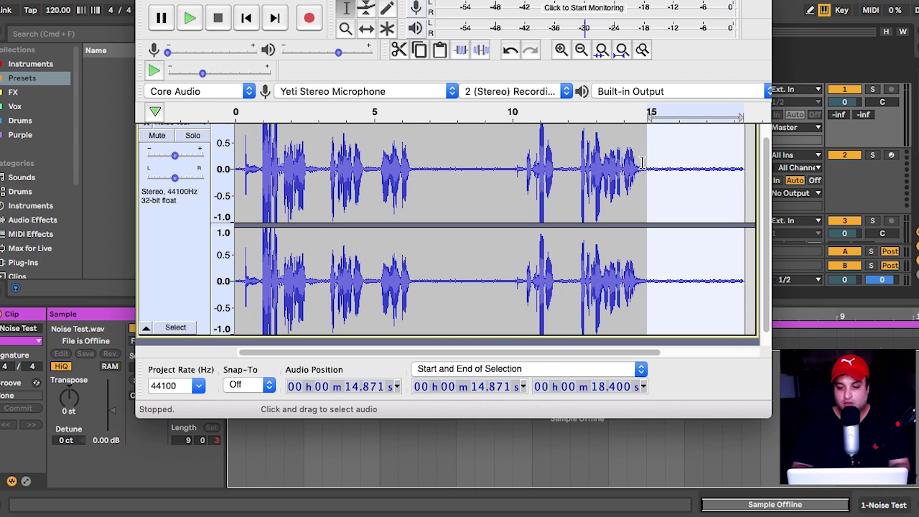
Step: Enlarge the Audacity window and select the speech from 0.835 s to 6.789 s
{"action": "left_click", "coordinate": [695, 194]}
{"action": "scroll", "coordinate": [691, 195], "scroll_direction": "up", "scroll_amount": 1}
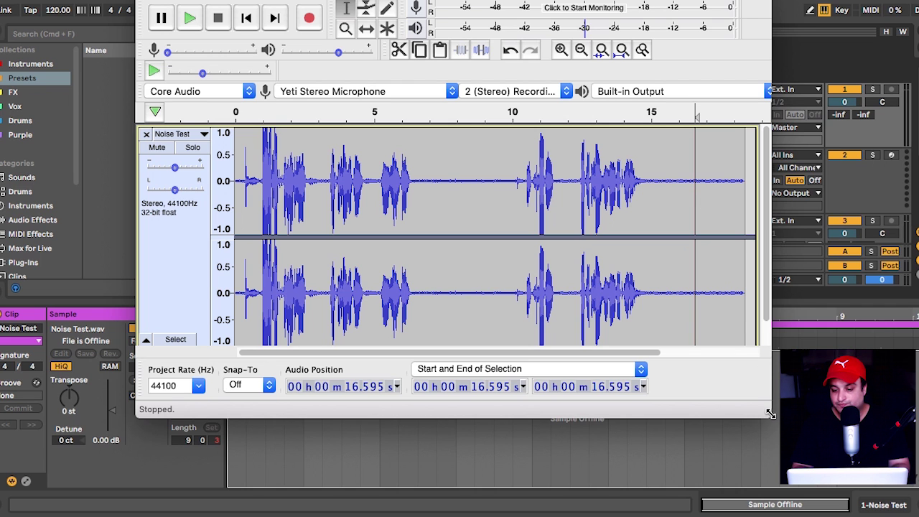
{"action": "left_click_drag", "start_coordinate": [767, 415], "coordinate": [781, 480]}
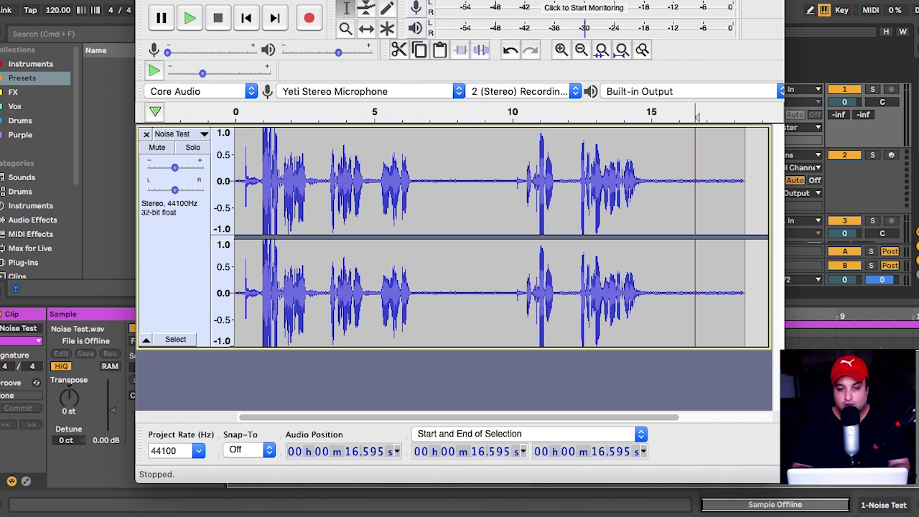
{"action": "left_click", "coordinate": [433, 178]}
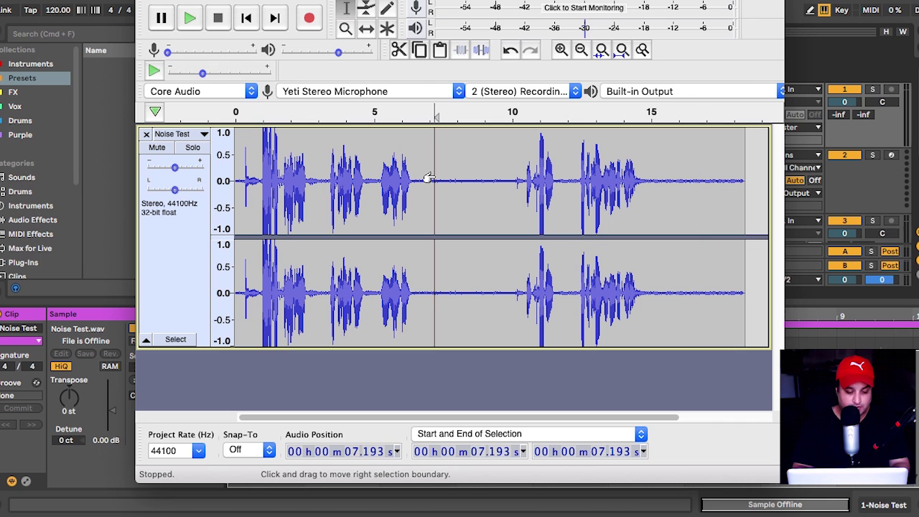
{"action": "key", "text": "super+a"}
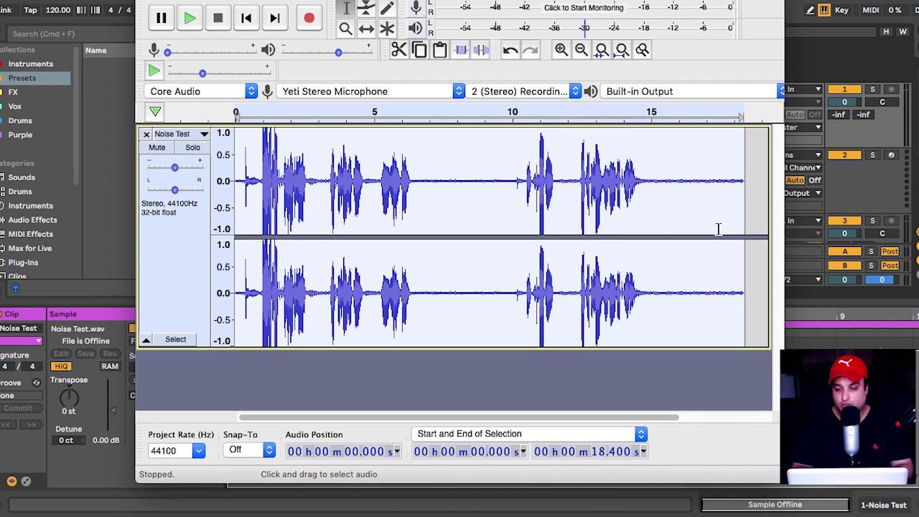
{"action": "left_click", "coordinate": [757, 229]}
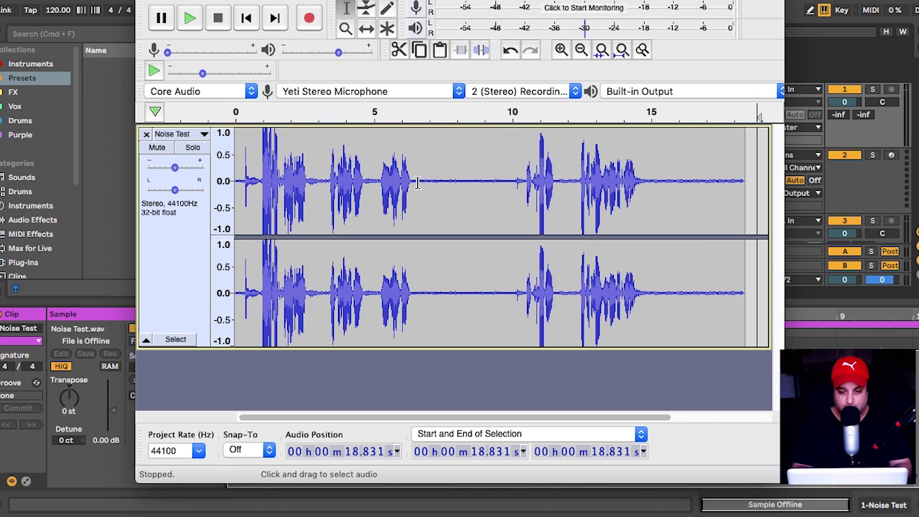
{"action": "left_click_drag", "start_coordinate": [420, 182], "coordinate": [257, 174]}
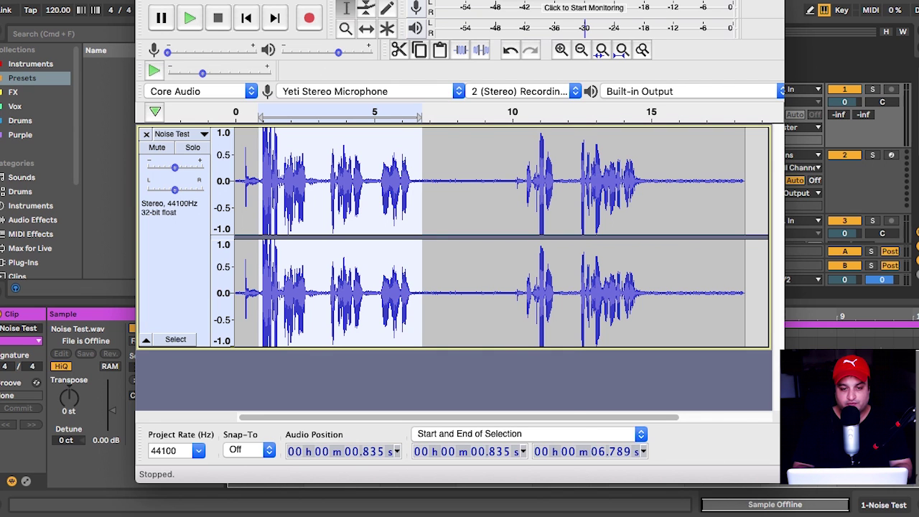
{"action": "left_click", "coordinate": [406, 1]}
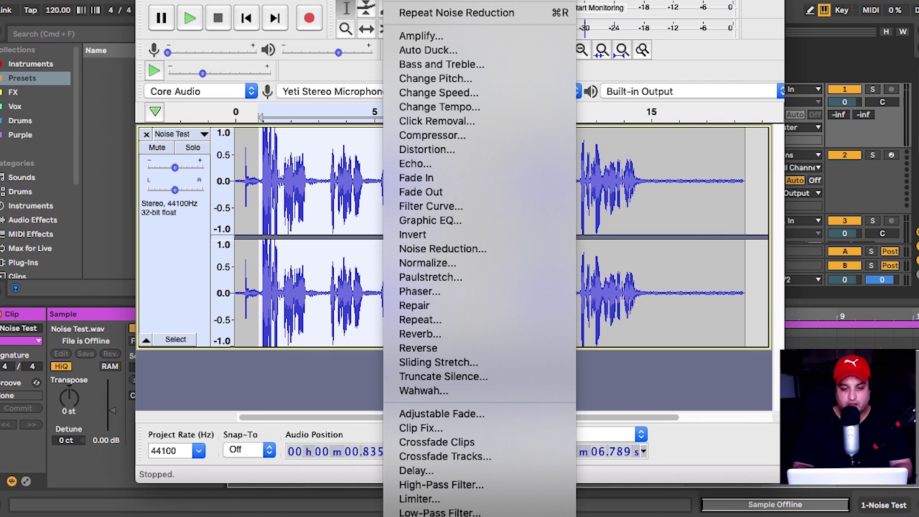
Step: Set Noise Reduction to 20 dB, sensitivity 2.00 and frequency smoothing 10 for the speech
{"action": "left_click", "coordinate": [431, 249]}
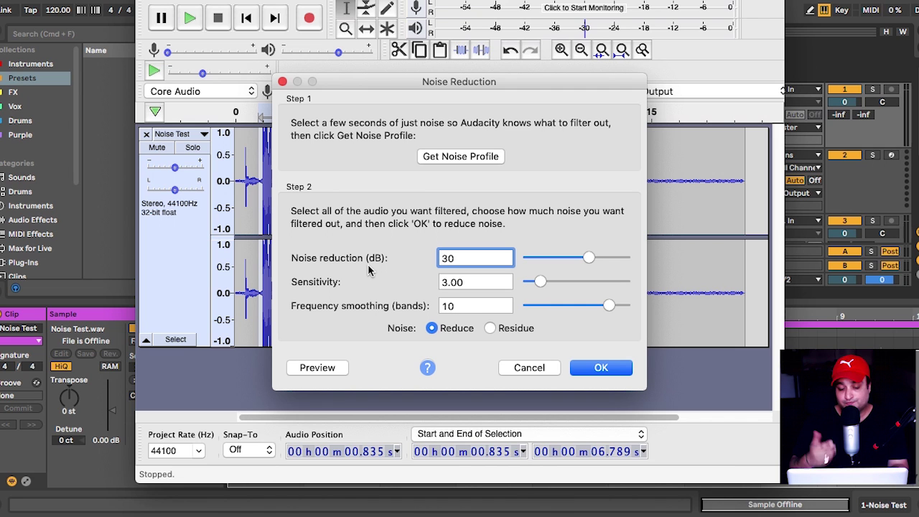
{"action": "key", "text": "BackSpace"}
{"action": "key", "text": "BackSpace"}
{"action": "type", "text": "27"}
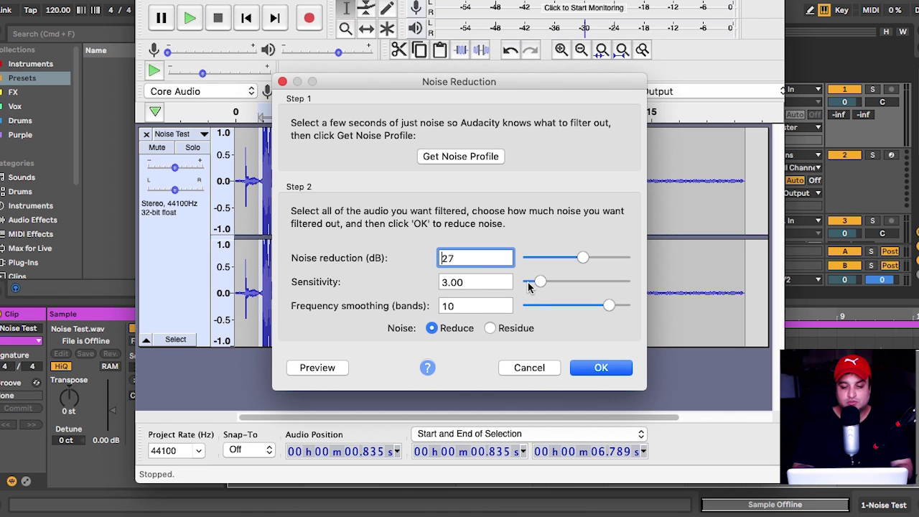
{"action": "left_click_drag", "start_coordinate": [540, 285], "coordinate": [534, 285]}
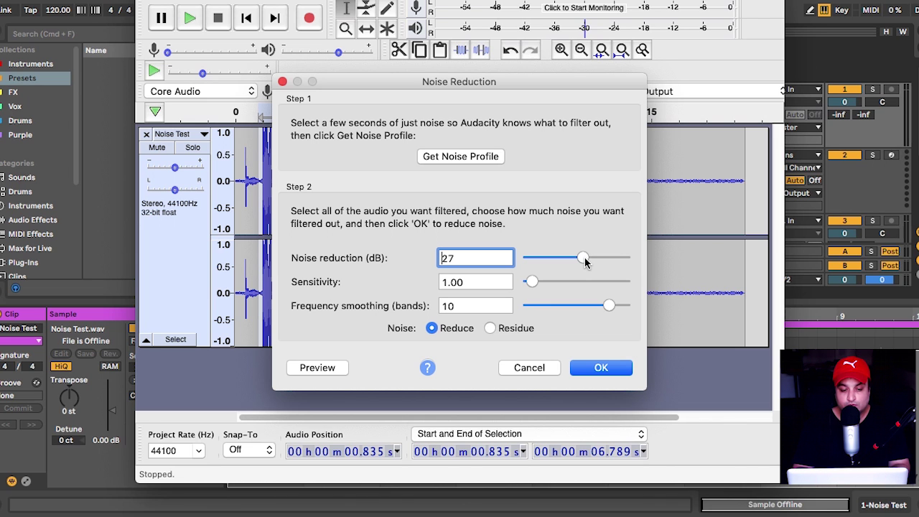
{"action": "left_click_drag", "start_coordinate": [583, 258], "coordinate": [569, 258]}
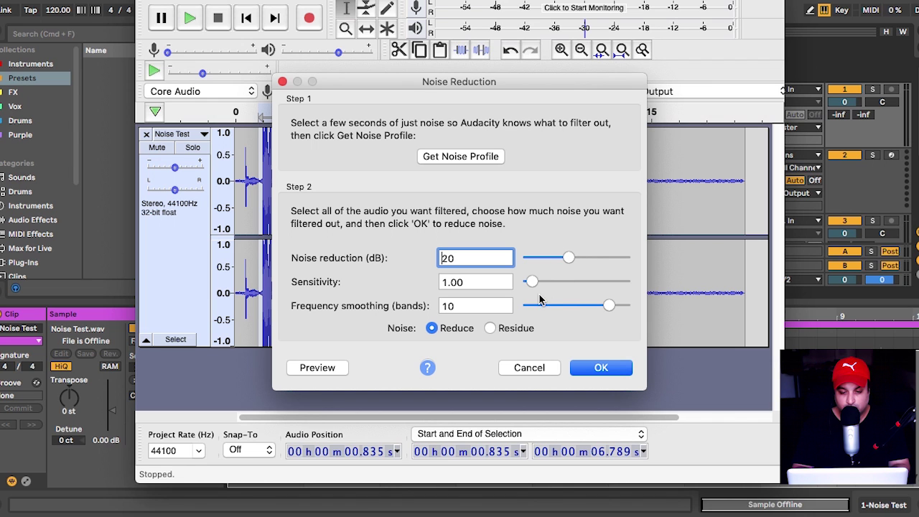
{"action": "left_click_drag", "start_coordinate": [532, 281], "coordinate": [533, 281]}
{"action": "left_click_drag", "start_coordinate": [611, 308], "coordinate": [613, 308]}
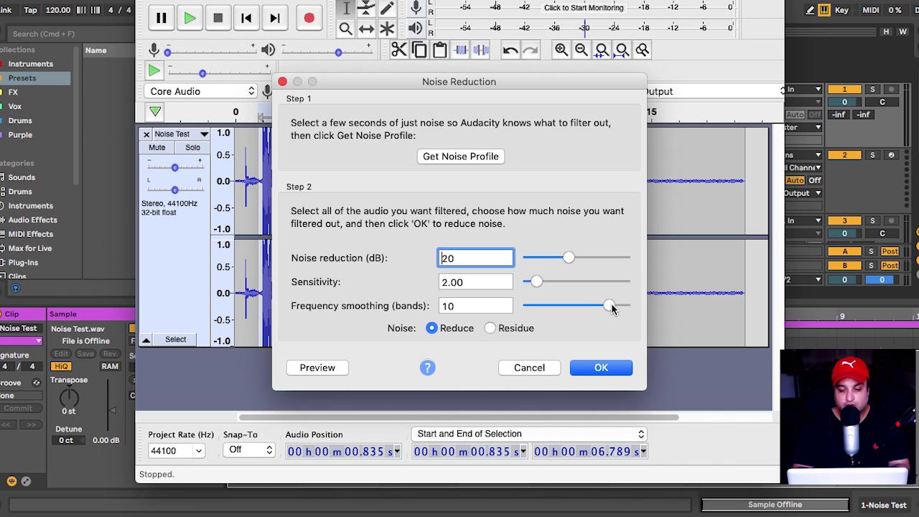
Step: Preview the noise reduction, then raise sensitivity to 4.00 and reduction to 30 dB
{"action": "left_click", "coordinate": [321, 369]}
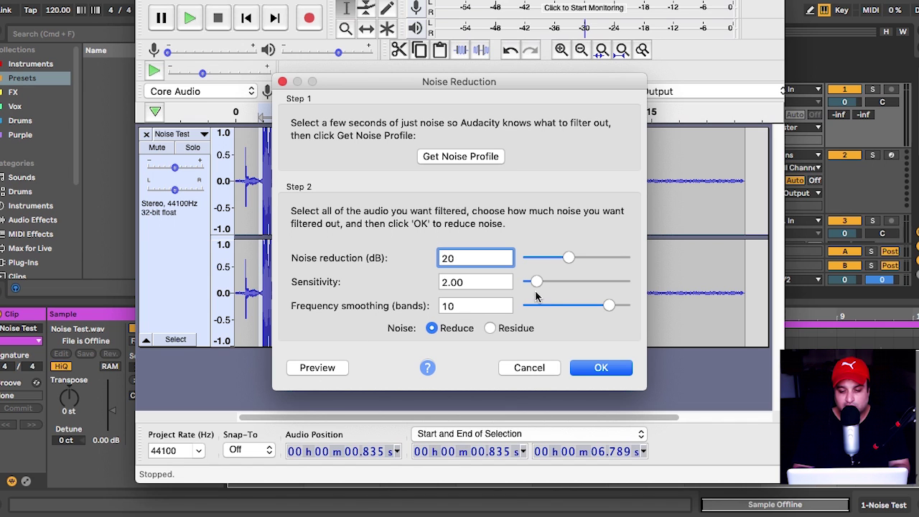
{"action": "left_click", "coordinate": [536, 281]}
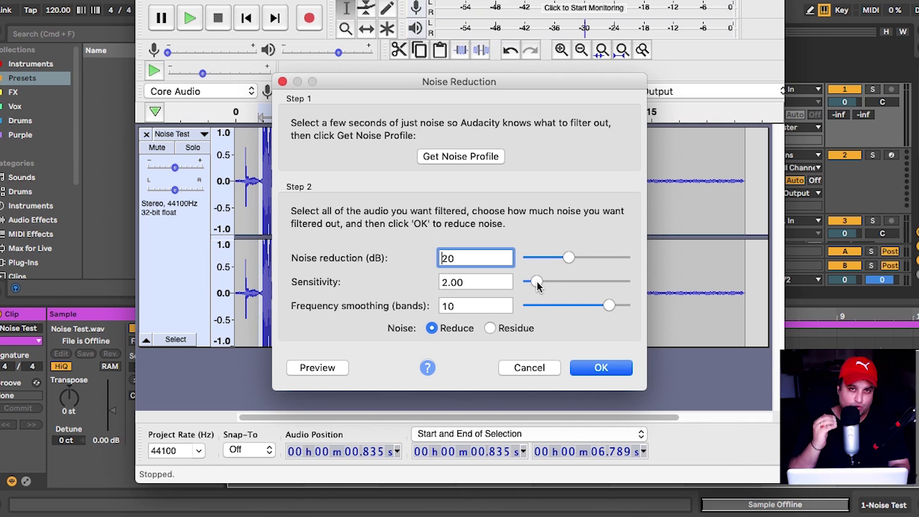
{"action": "left_click_drag", "start_coordinate": [537, 284], "coordinate": [548, 285]}
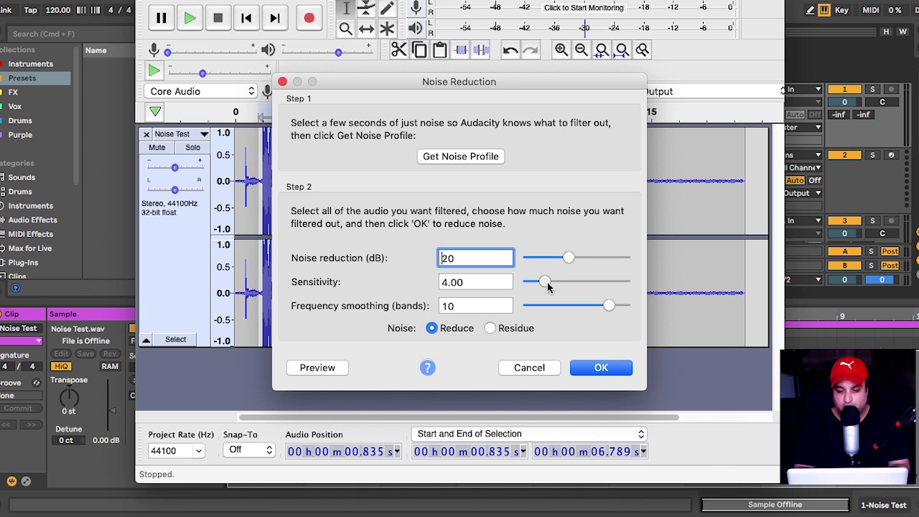
{"action": "left_click_drag", "start_coordinate": [569, 264], "coordinate": [590, 264]}
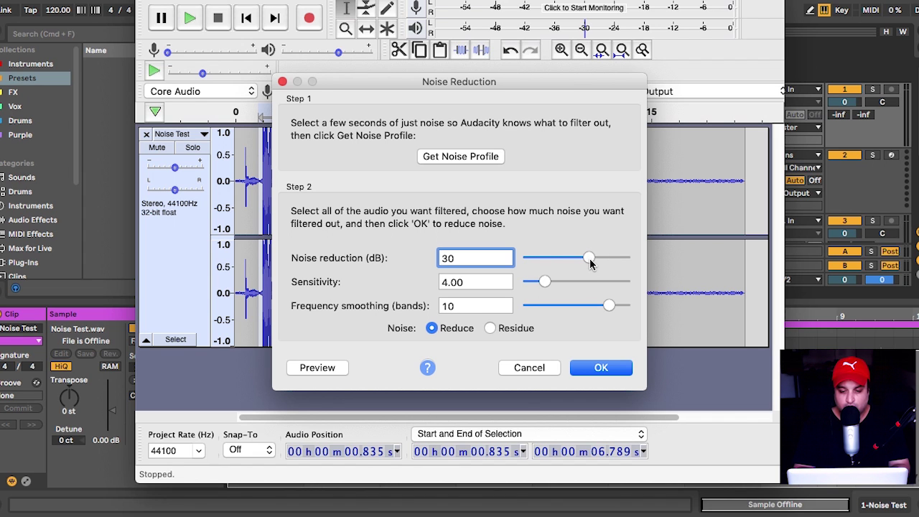
Step: Lower frequency smoothing from 10 to 8 bands and preview the result
{"action": "left_click", "coordinate": [609, 307]}
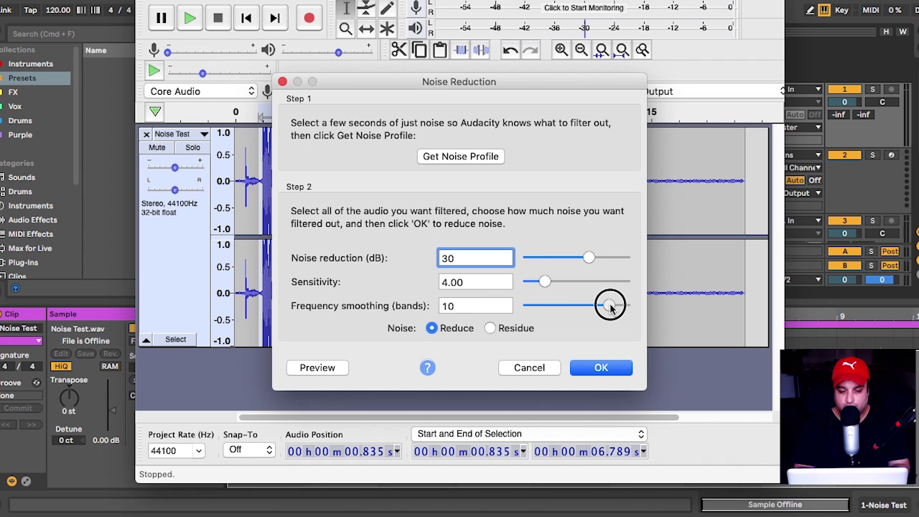
{"action": "left_click_drag", "start_coordinate": [610, 307], "coordinate": [597, 307]}
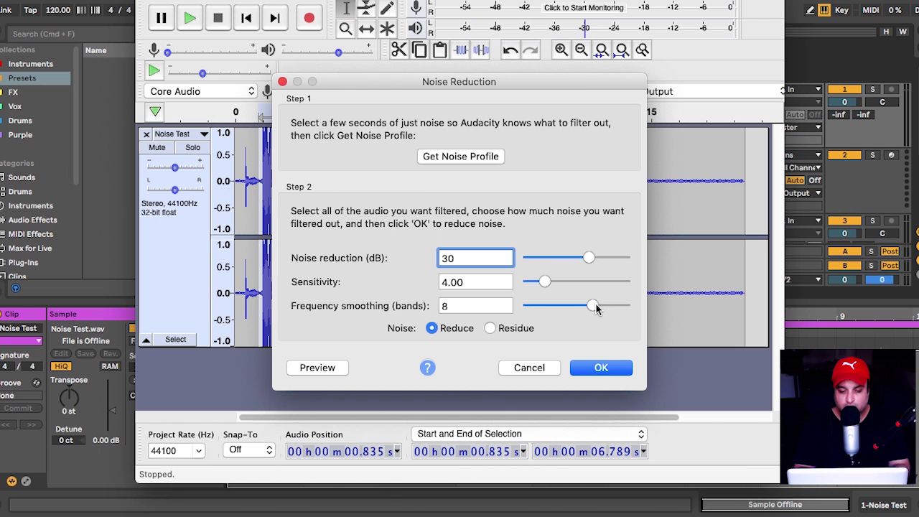
{"action": "left_click", "coordinate": [319, 372]}
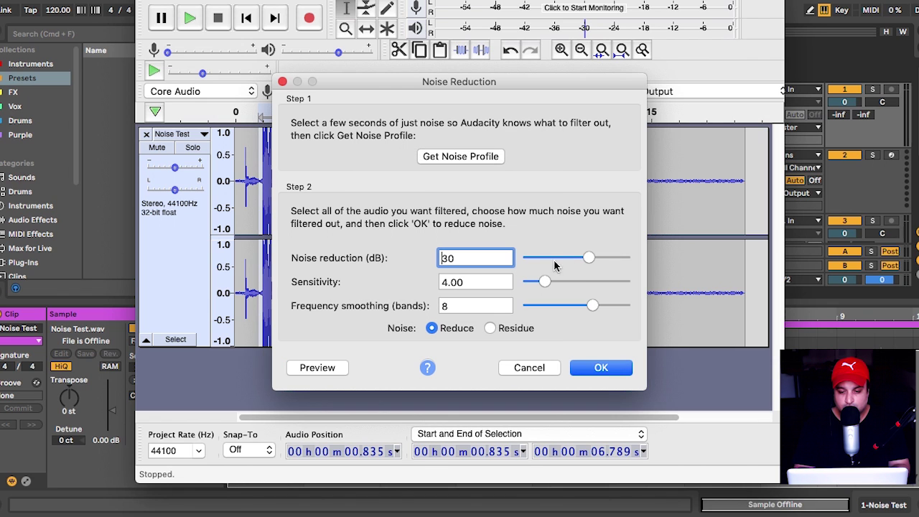
{"action": "left_click", "coordinate": [589, 258]}
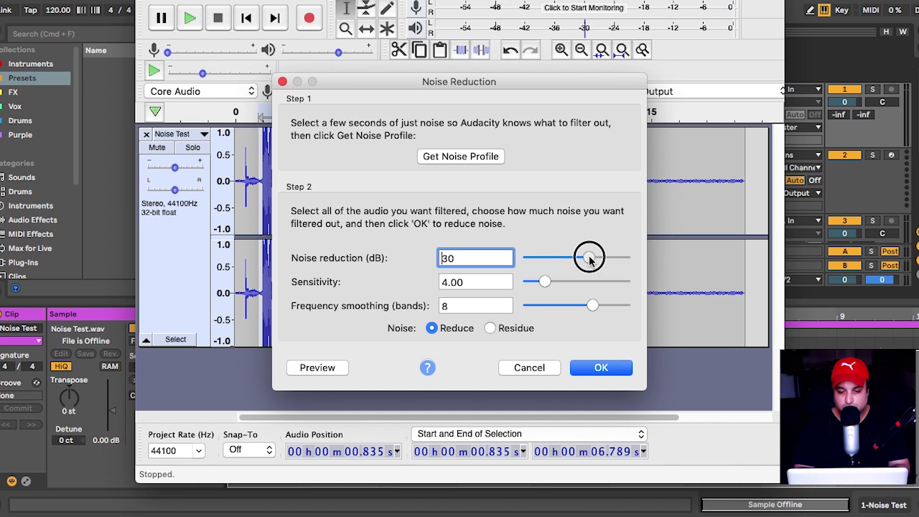
Step: Lower noise reduction from 30 dB to 15 dB and preview it
{"action": "left_click_drag", "start_coordinate": [589, 260], "coordinate": [568, 260]}
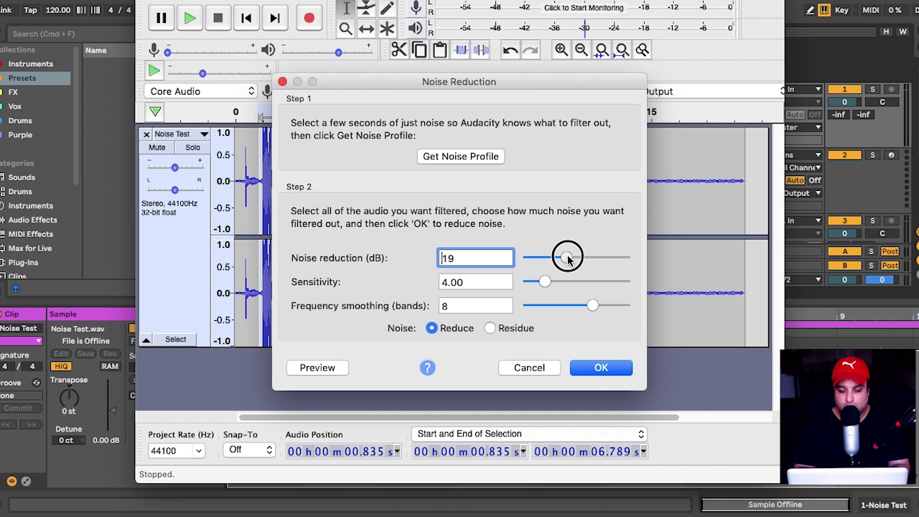
{"action": "left_click_drag", "start_coordinate": [568, 260], "coordinate": [567, 261]}
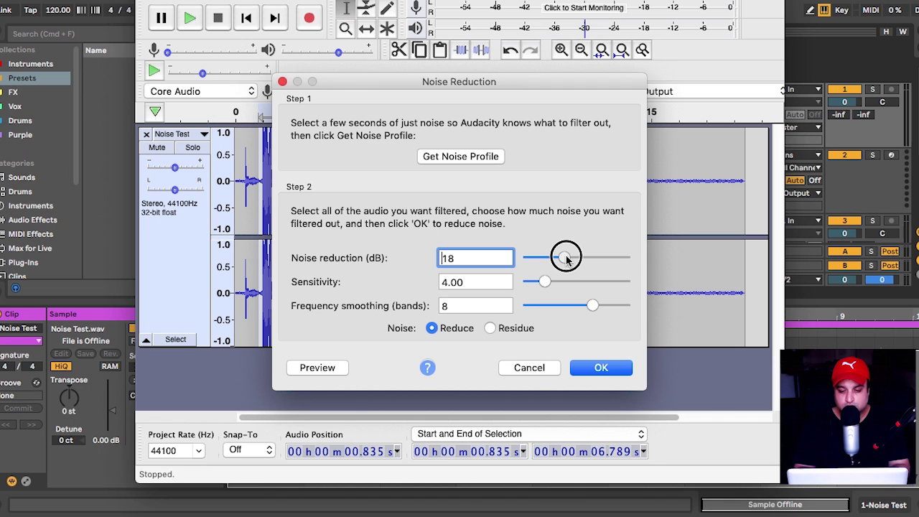
{"action": "left_click_drag", "start_coordinate": [566, 259], "coordinate": [561, 262]}
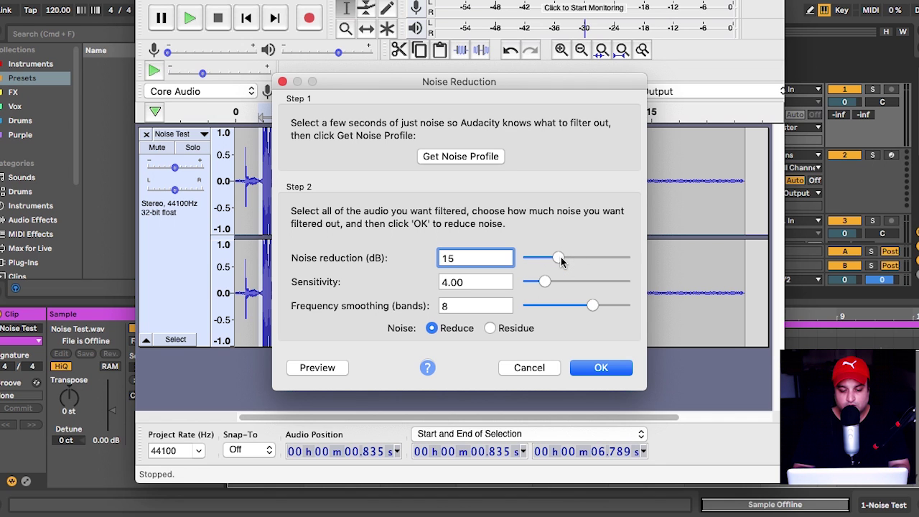
{"action": "left_click", "coordinate": [323, 368]}
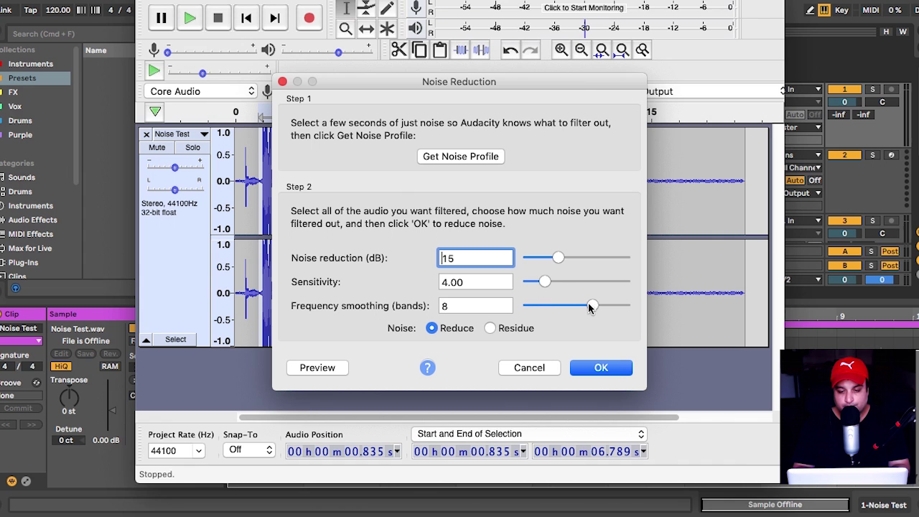
Step: Set sensitivity to 3.00 and smoothing back to 10 bands, preview, and apply
{"action": "left_click", "coordinate": [543, 282]}
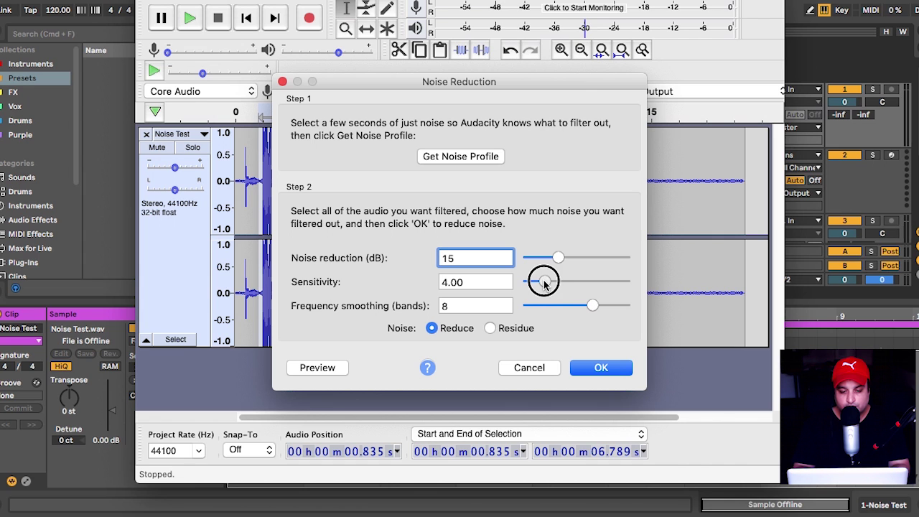
{"action": "left_click_drag", "start_coordinate": [544, 285], "coordinate": [541, 284]}
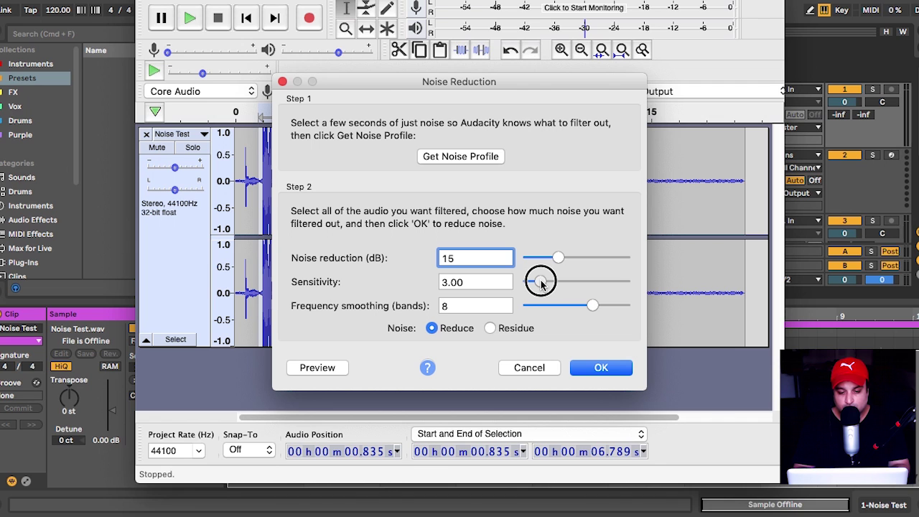
{"action": "left_click", "coordinate": [592, 306]}
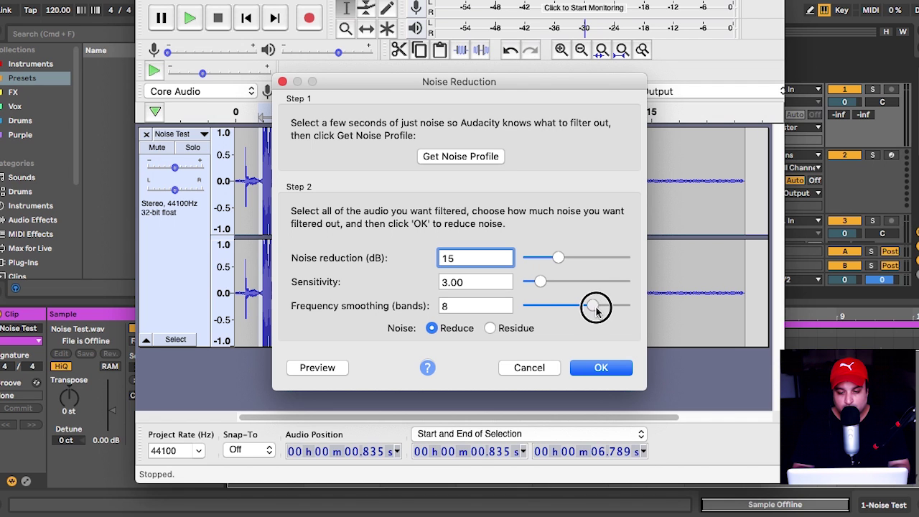
{"action": "left_click_drag", "start_coordinate": [596, 309], "coordinate": [610, 309]}
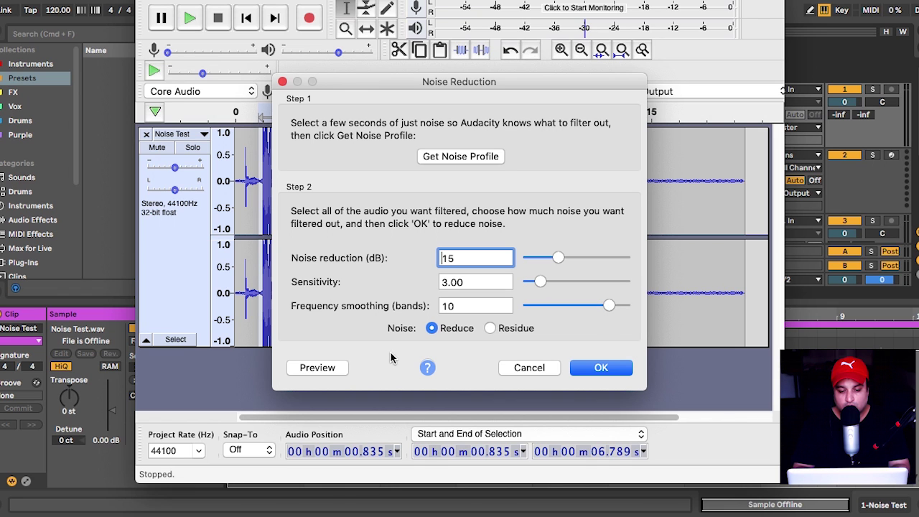
{"action": "left_click", "coordinate": [316, 370]}
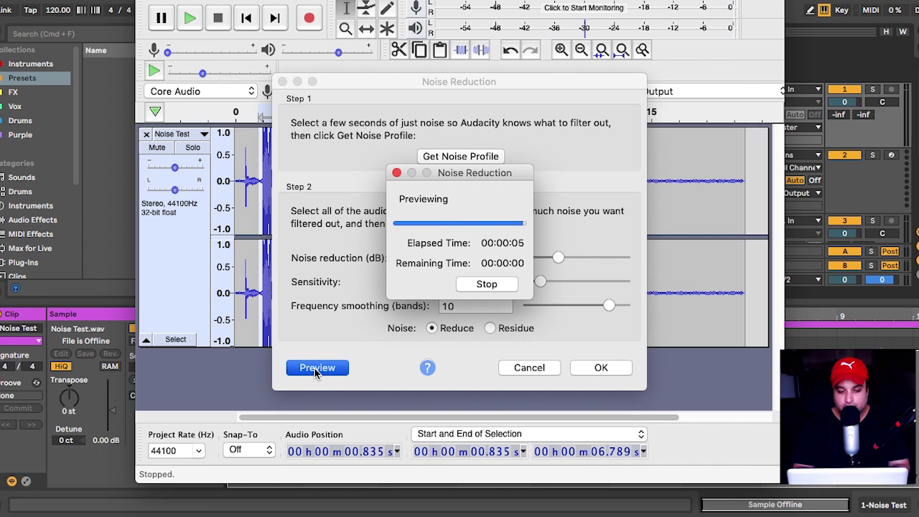
{"action": "left_click", "coordinate": [612, 372]}
{"action": "left_click", "coordinate": [455, 217]}
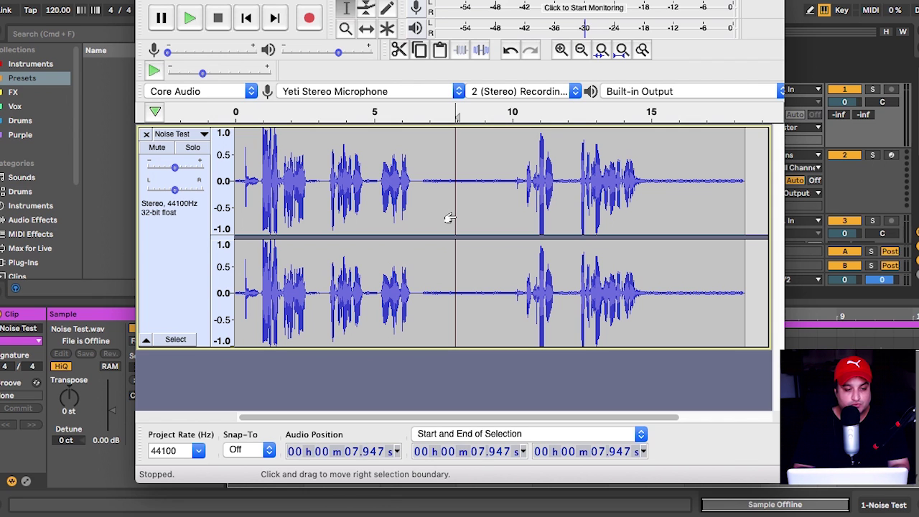
Step: Export the cleaned audio as WAV over Desktop Noise Test.wav, then quit Audacity unsaved
{"action": "left_click", "coordinate": [438, 156]}
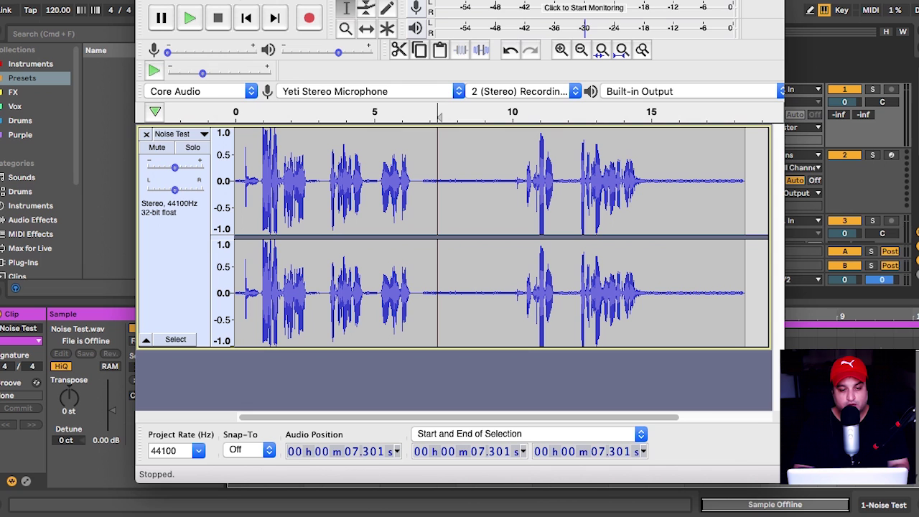
{"action": "left_click", "coordinate": [90, 0]}
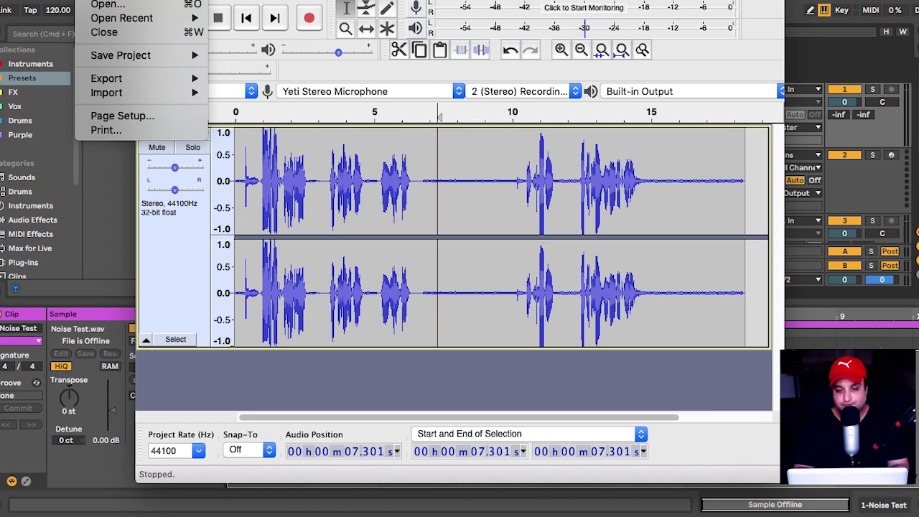
{"action": "mouse_move", "coordinate": [109, 80]}
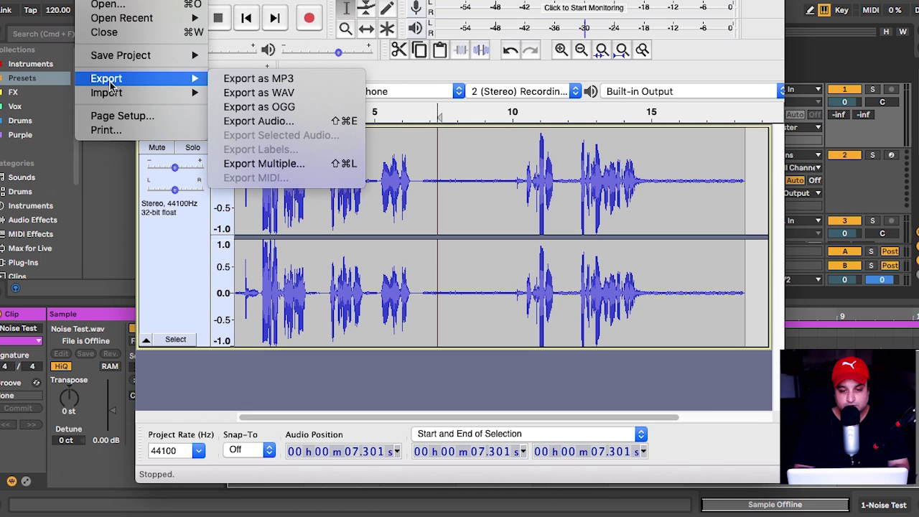
{"action": "left_click", "coordinate": [269, 93]}
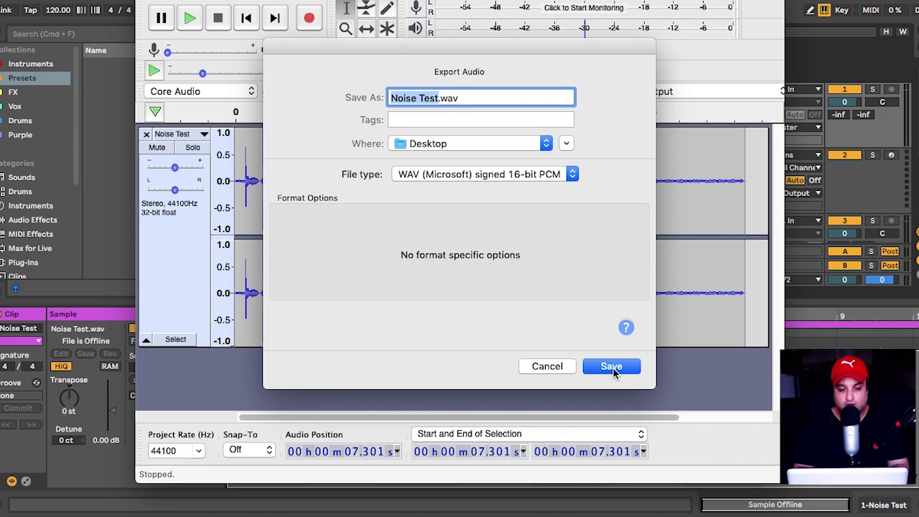
{"action": "left_click", "coordinate": [611, 366]}
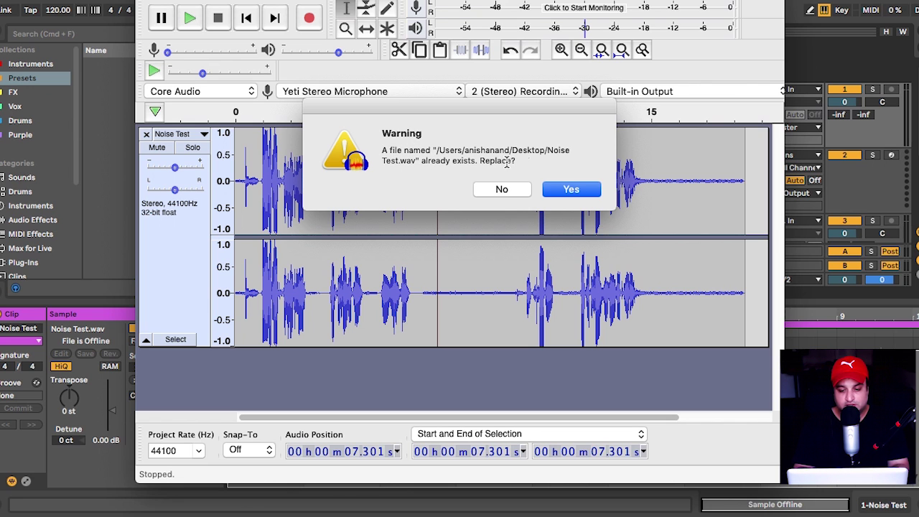
{"action": "left_click", "coordinate": [567, 191]}
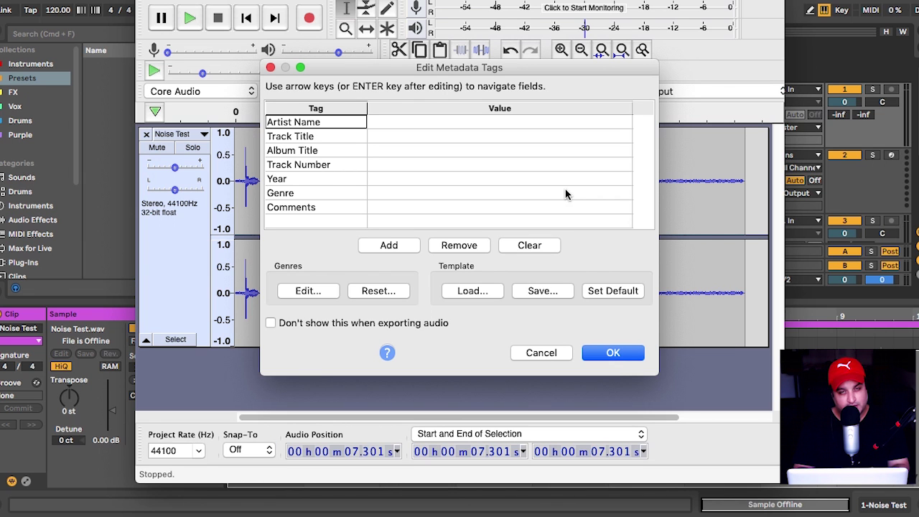
{"action": "left_click", "coordinate": [612, 354]}
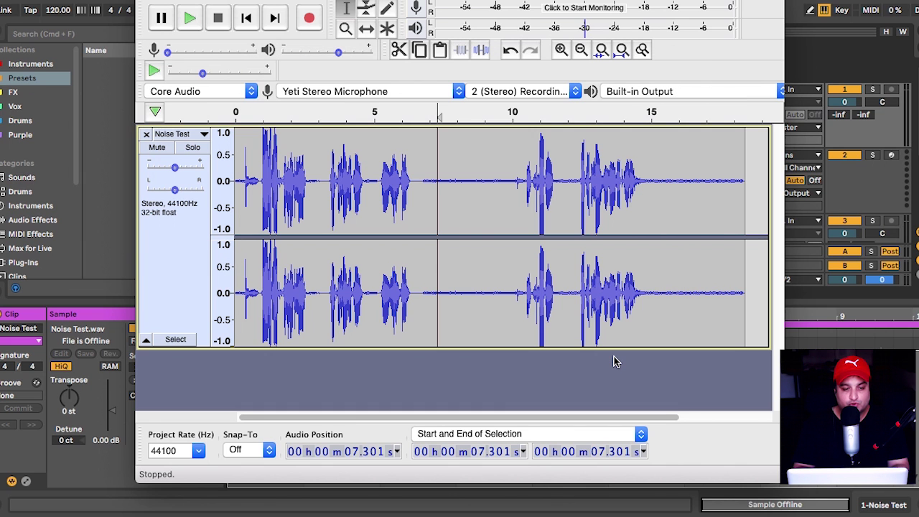
{"action": "key", "text": "super+w"}
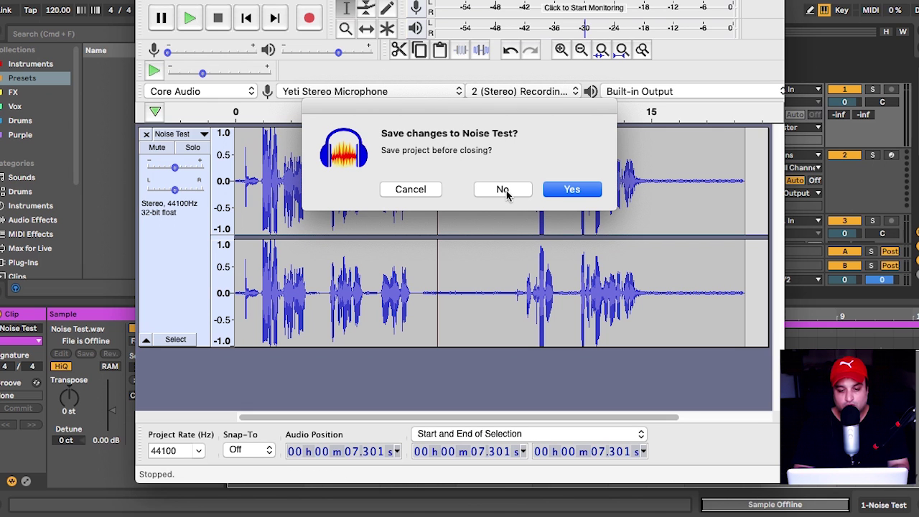
{"action": "left_click", "coordinate": [502, 190]}
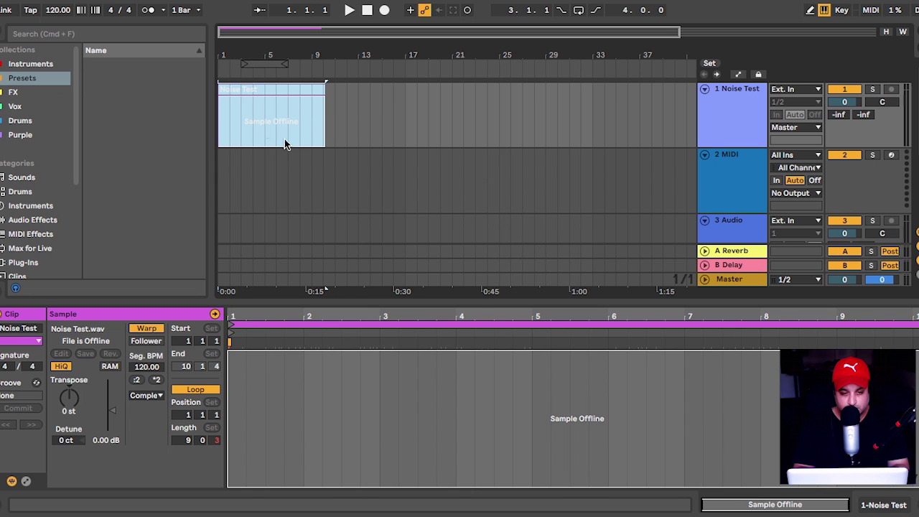
{"action": "left_click", "coordinate": [315, 90]}
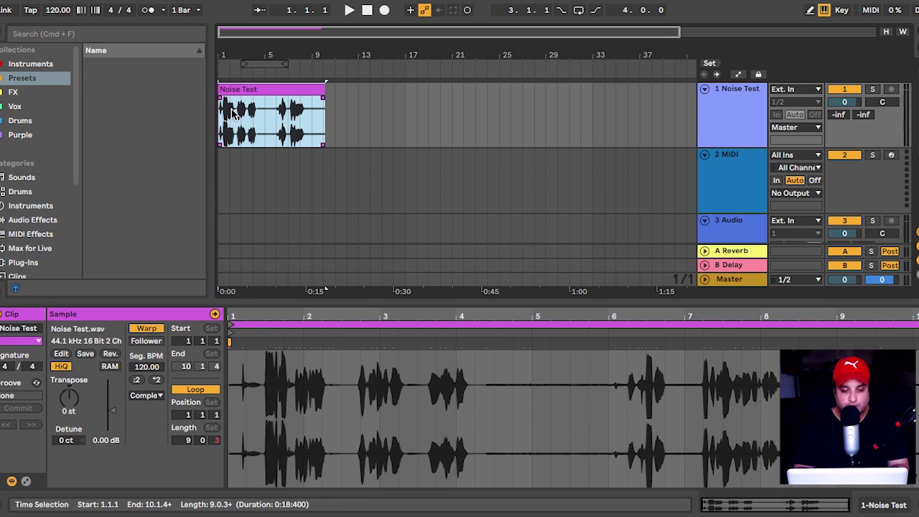
{"action": "left_click", "coordinate": [285, 400]}
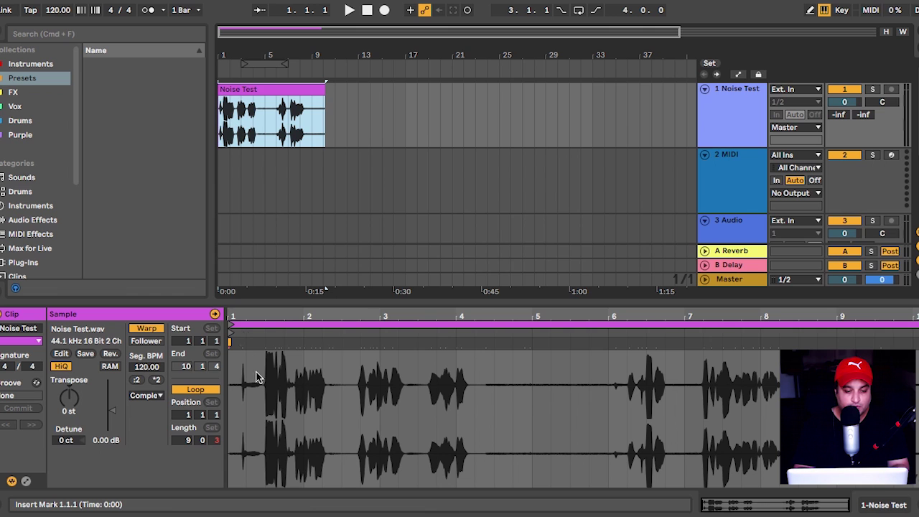
{"action": "left_click", "coordinate": [238, 339]}
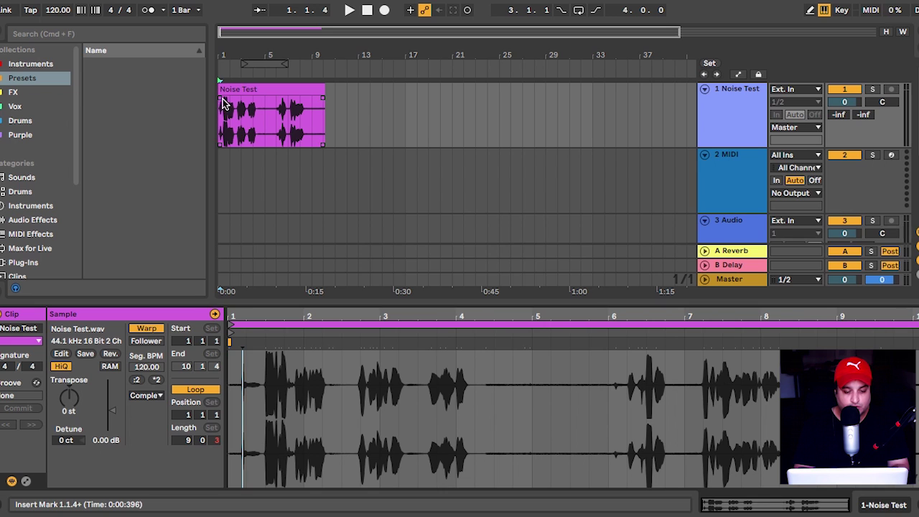
{"action": "left_click", "coordinate": [221, 92]}
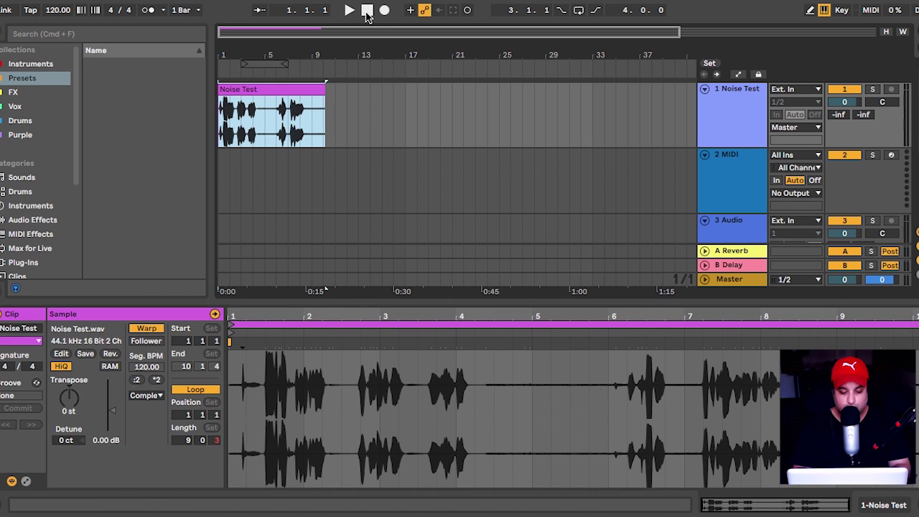
{"action": "key", "text": "space"}
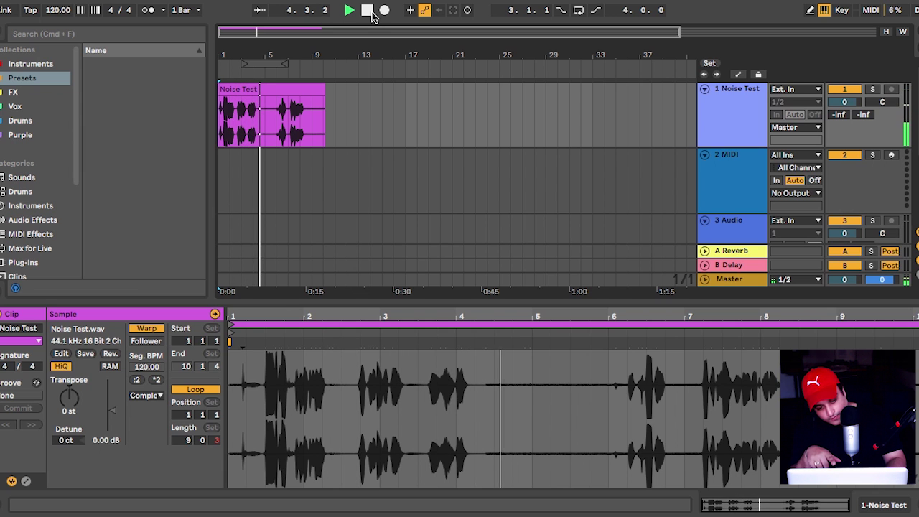
{"action": "left_click", "coordinate": [368, 11]}
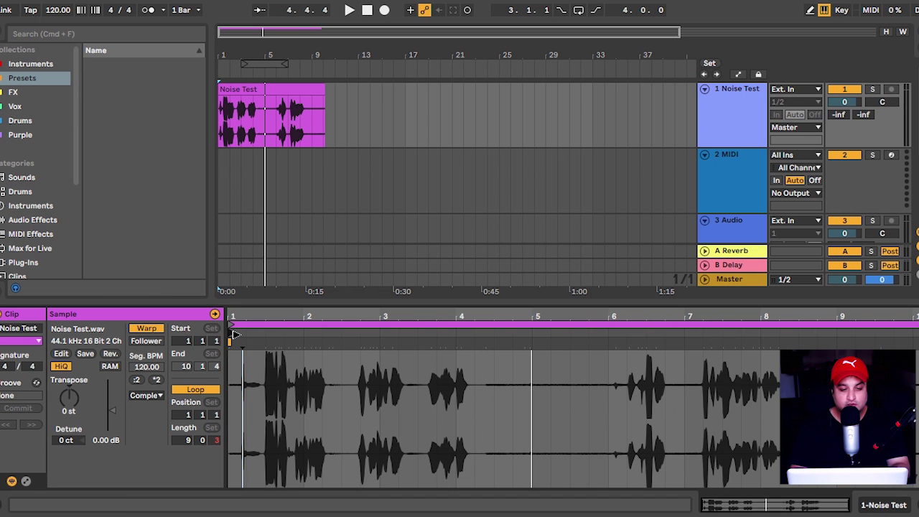
{"action": "left_click", "coordinate": [366, 10]}
{"action": "key", "text": "space"}
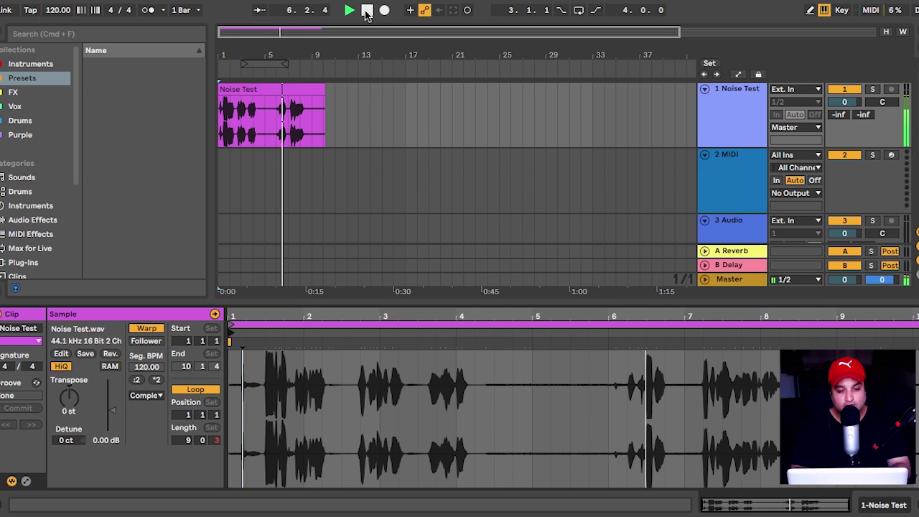
{"action": "left_click", "coordinate": [366, 11]}
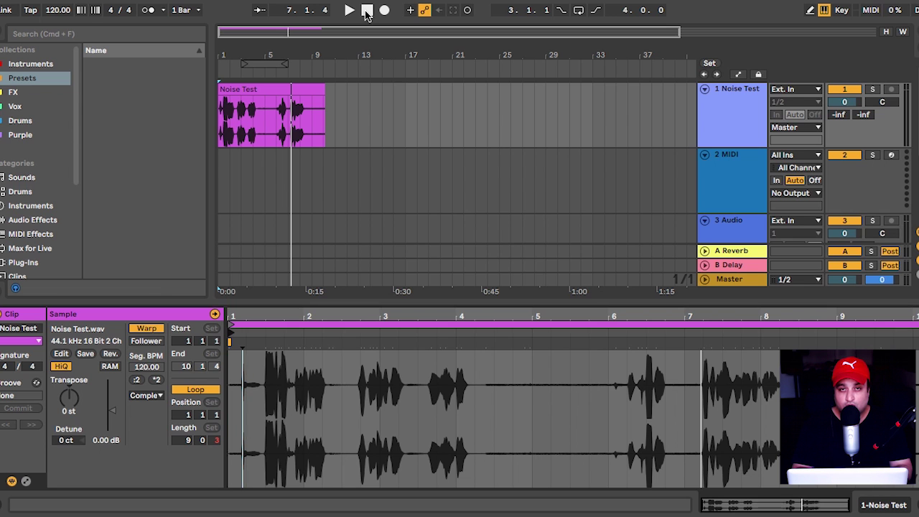
{"action": "left_click", "coordinate": [351, 193]}
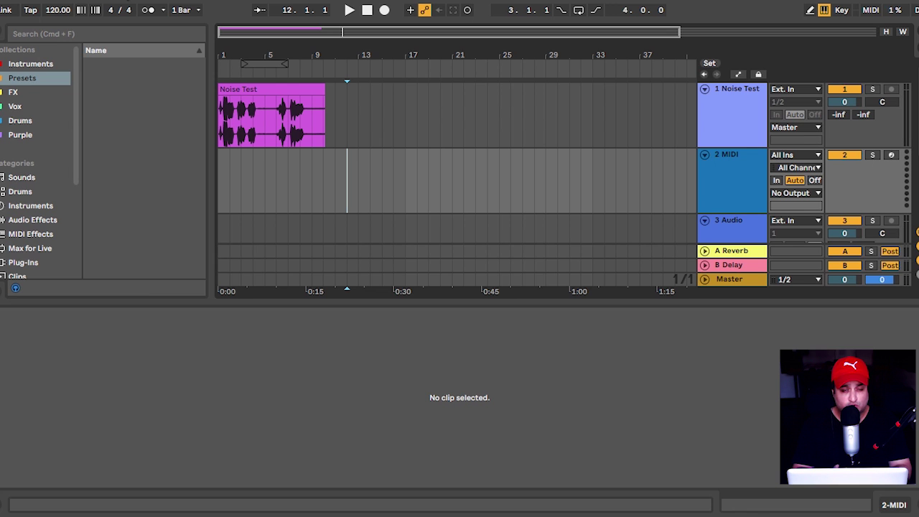
Step: Open Live's Preferences on the File/Folder tab and start choosing the sample editor
{"action": "left_click", "coordinate": [33, 0]}
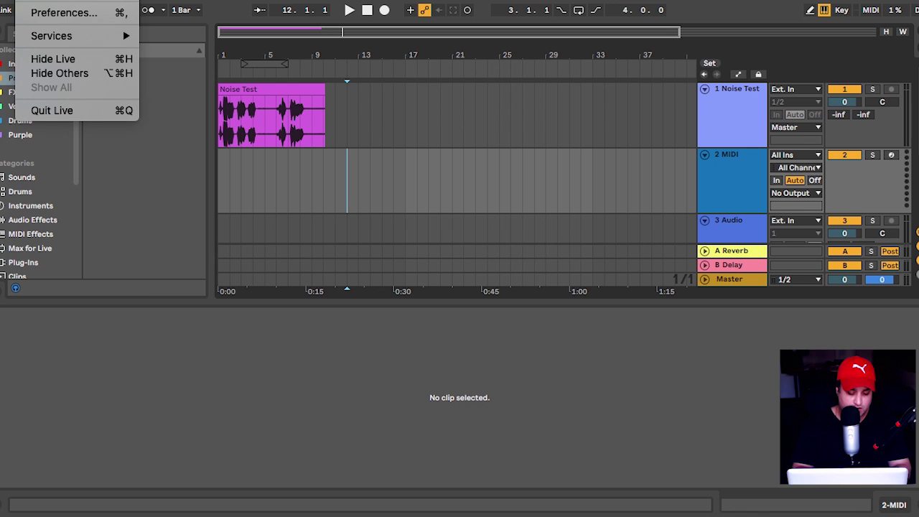
{"action": "left_click", "coordinate": [57, 13]}
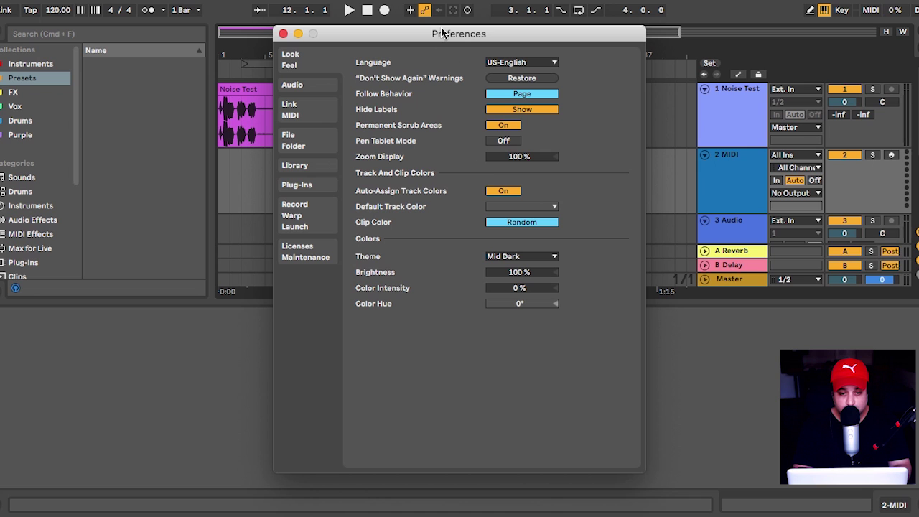
{"action": "left_click_drag", "start_coordinate": [442, 37], "coordinate": [432, 36]}
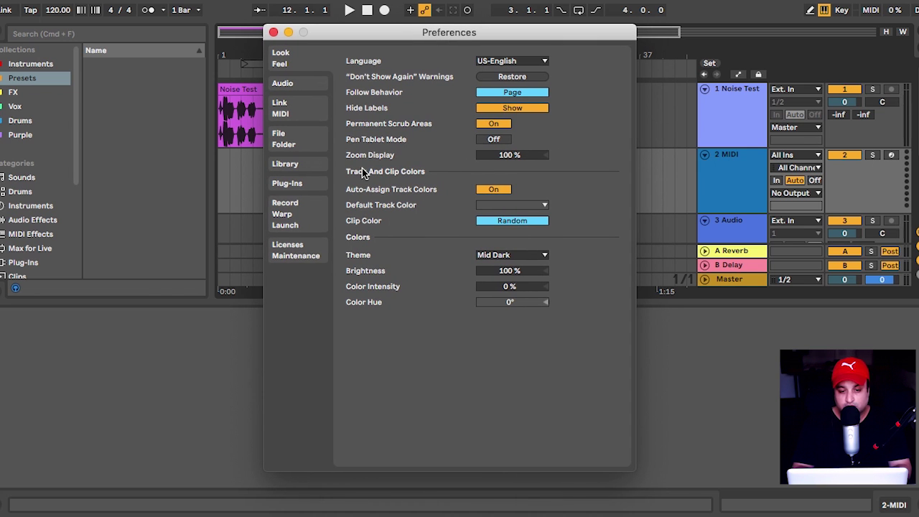
{"action": "left_click", "coordinate": [301, 143]}
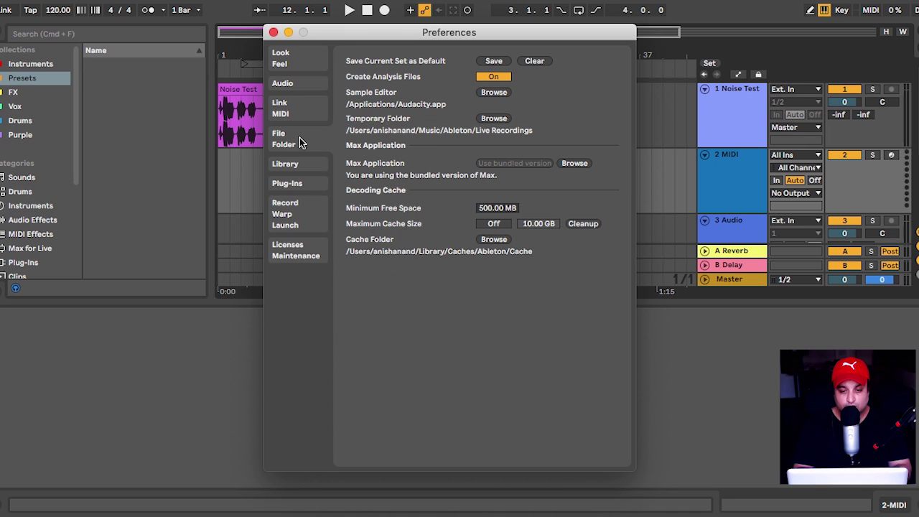
{"action": "left_click", "coordinate": [492, 92]}
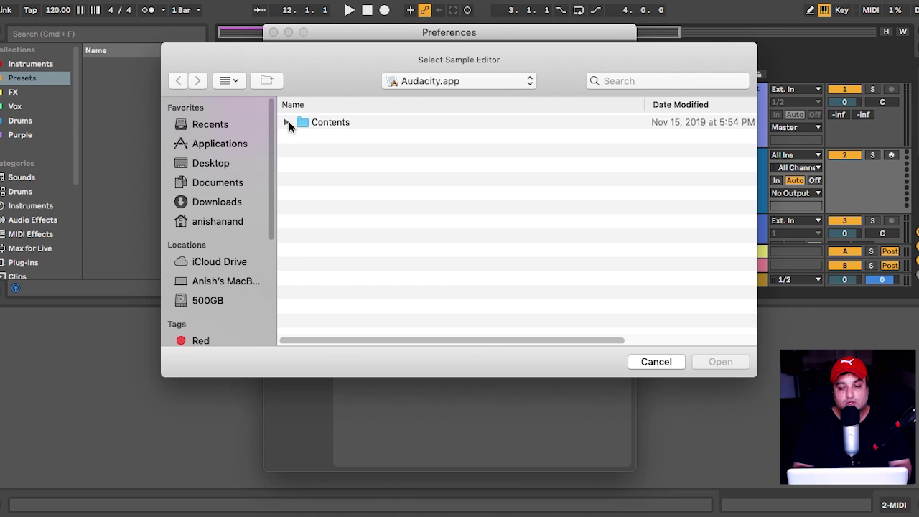
Step: Choose /Applications/Audacity.app as Live's sample editor, found by searching 'aud'
{"action": "left_click", "coordinate": [210, 148]}
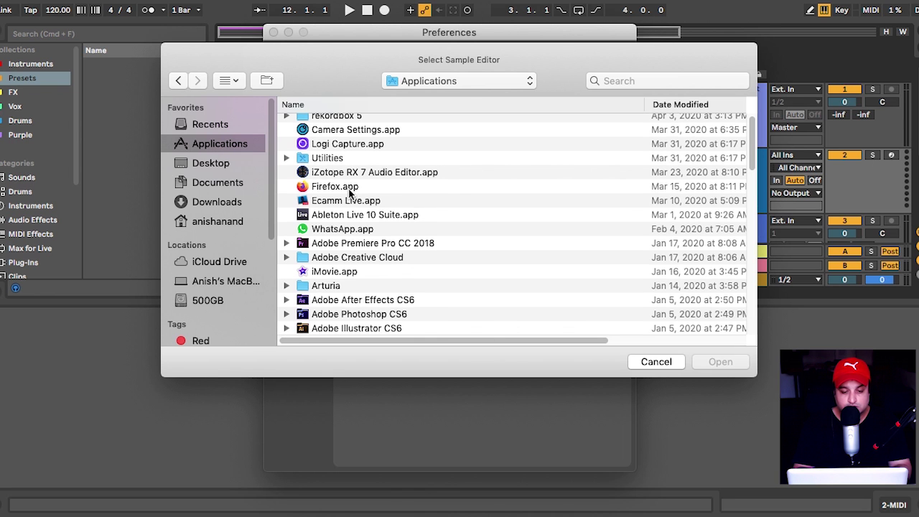
{"action": "scroll", "coordinate": [349, 193], "scroll_direction": "down", "scroll_amount": 3}
{"action": "scroll", "coordinate": [349, 193], "scroll_direction": "down", "scroll_amount": 5}
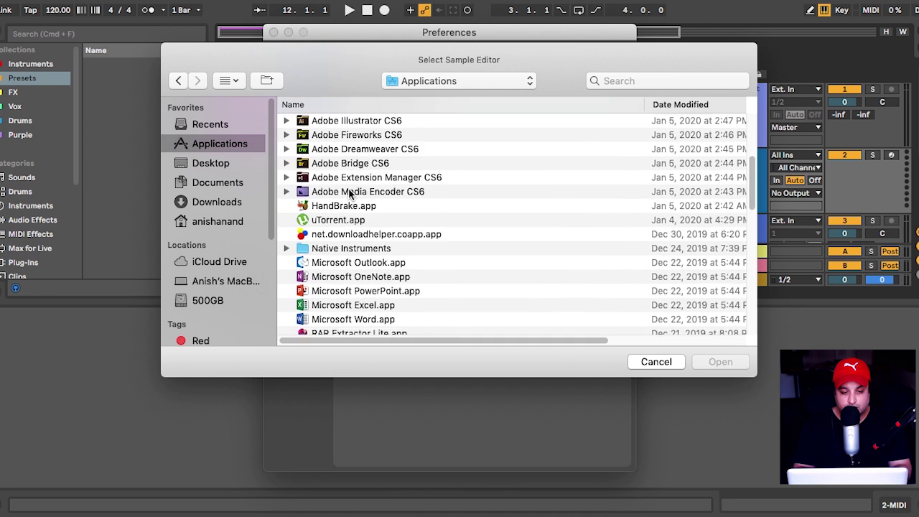
{"action": "scroll", "coordinate": [350, 193], "scroll_direction": "up", "scroll_amount": 8}
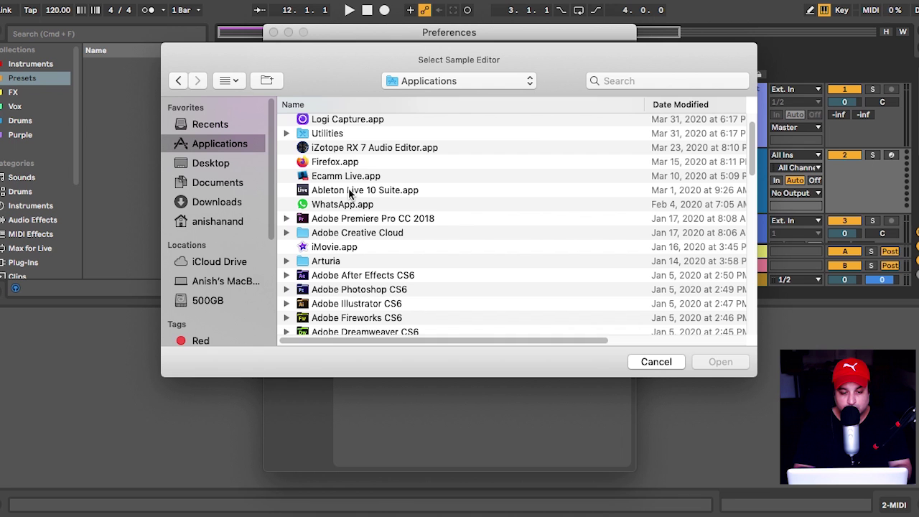
{"action": "scroll", "coordinate": [350, 192], "scroll_direction": "up", "scroll_amount": 2}
{"action": "scroll", "coordinate": [349, 188], "scroll_direction": "down", "scroll_amount": 5}
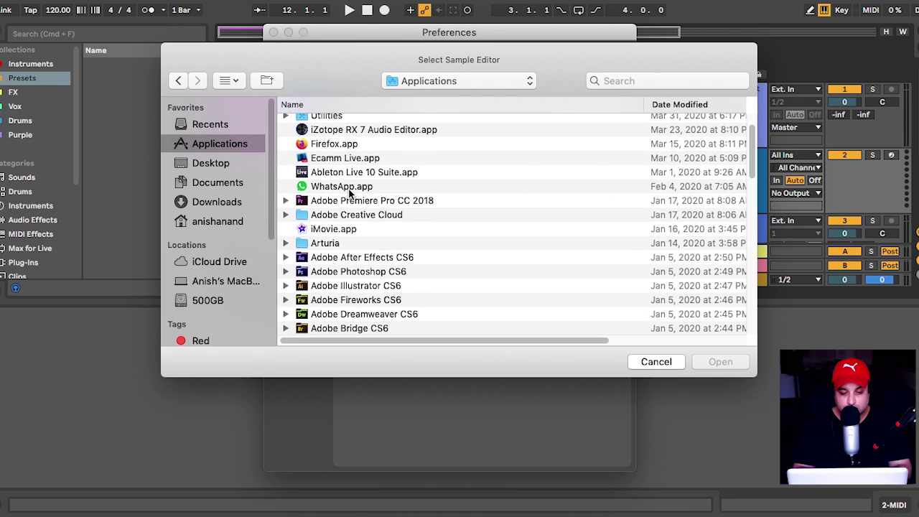
{"action": "scroll", "coordinate": [388, 216], "scroll_direction": "up", "scroll_amount": 5}
{"action": "left_click", "coordinate": [624, 80]}
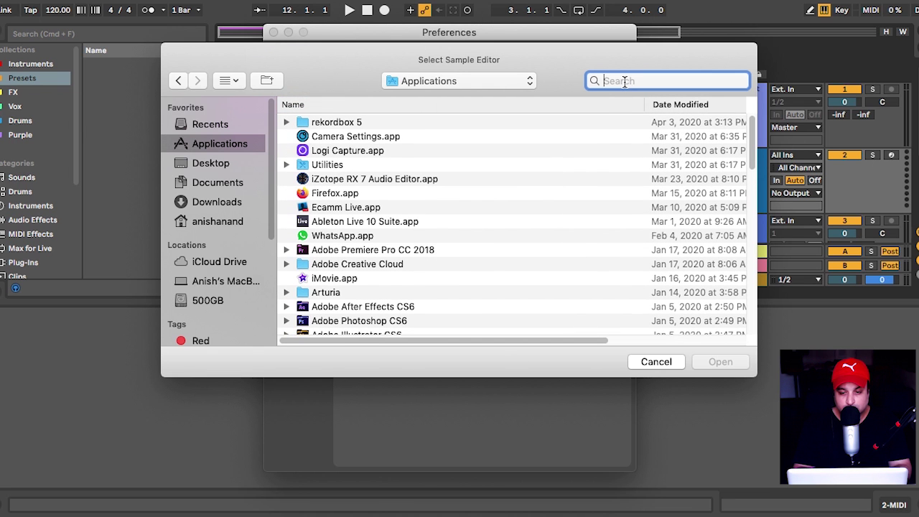
{"action": "type", "text": "aud"}
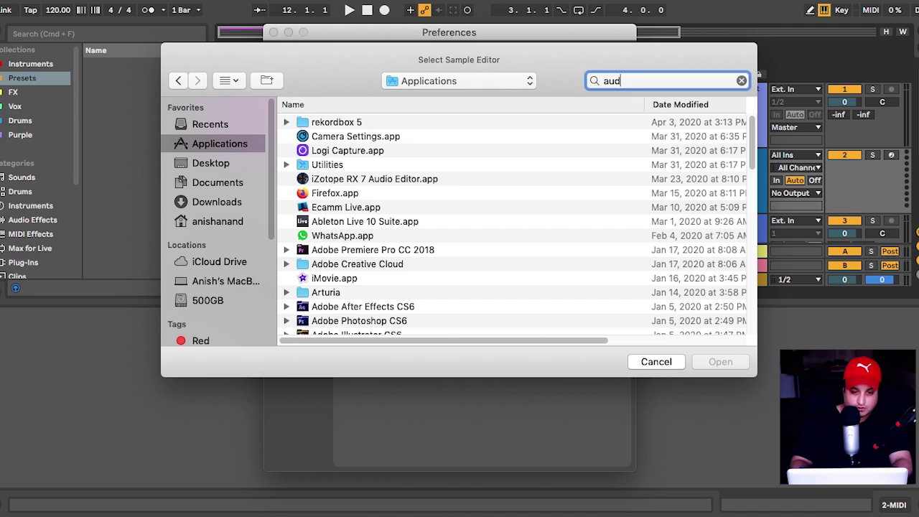
{"action": "left_click", "coordinate": [335, 147]}
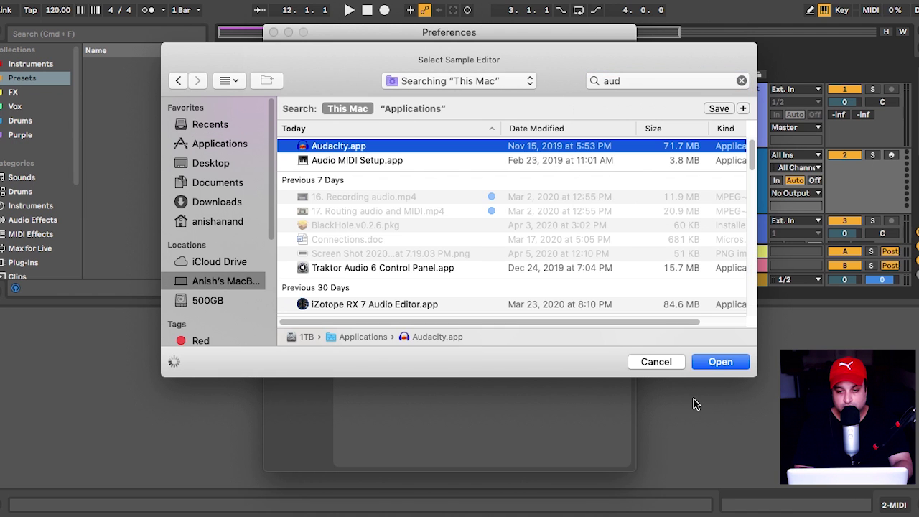
{"action": "left_click", "coordinate": [727, 364]}
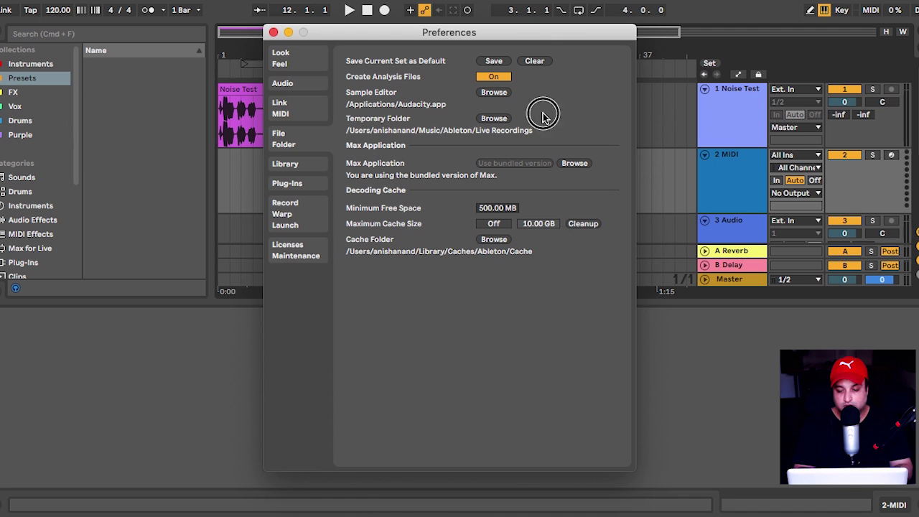
Step: Close Preferences and send the Noise Test clip's sample to Audacity for editing
{"action": "left_click", "coordinate": [274, 31]}
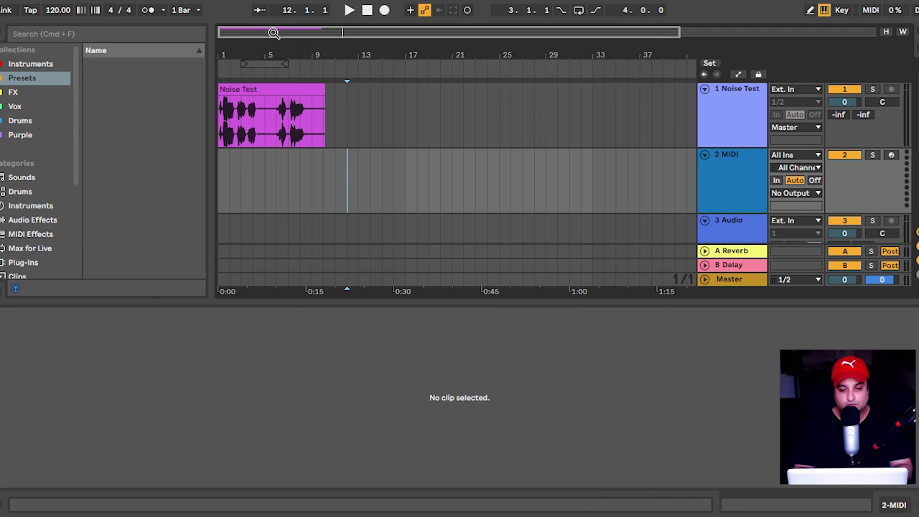
{"action": "left_click", "coordinate": [277, 87]}
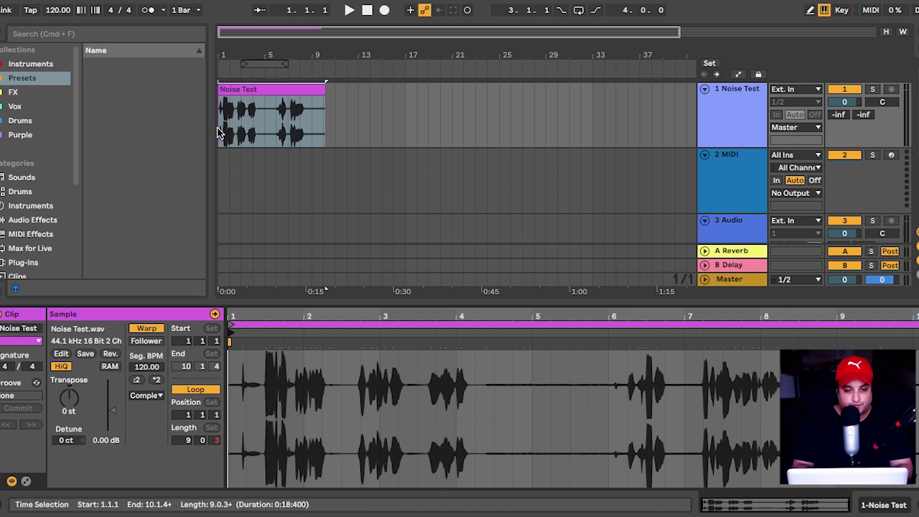
{"action": "left_click", "coordinate": [61, 354]}
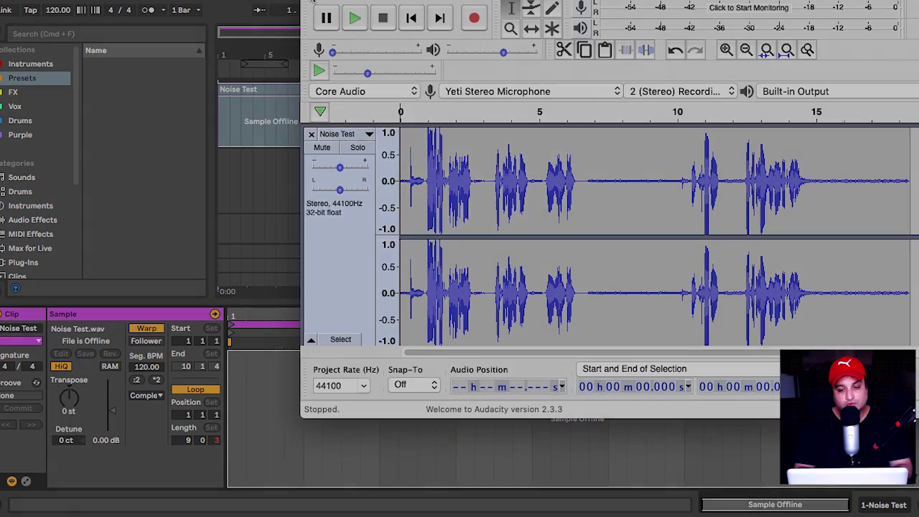
Step: Close the Noise Test project window in Audacity
{"action": "left_click", "coordinate": [313, 2]}
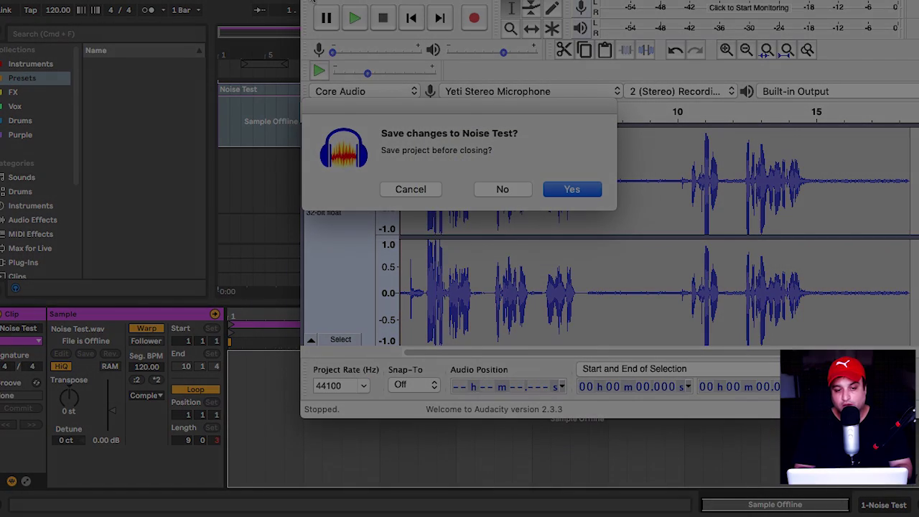